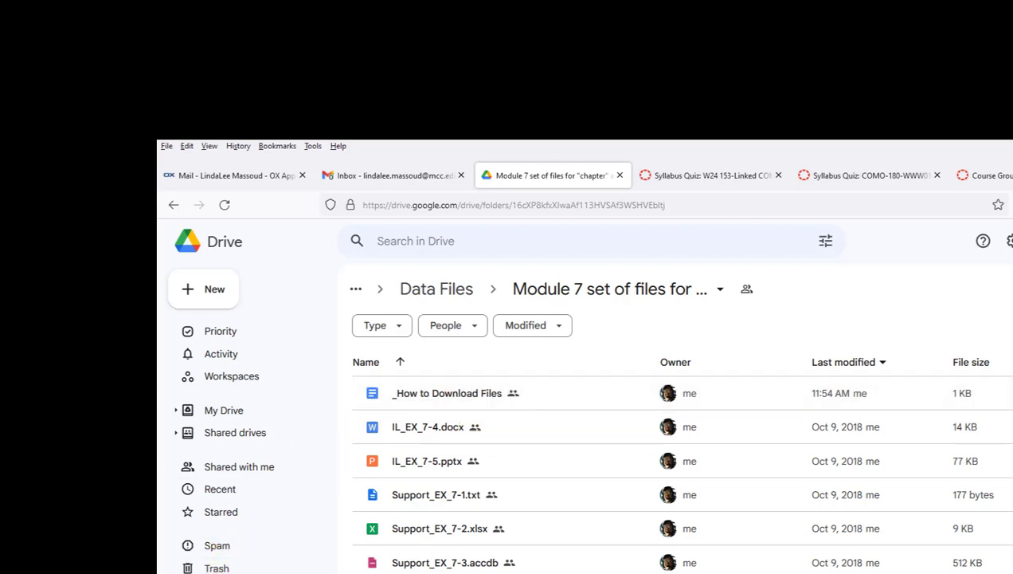
# Select the seven module data files from IL_EX_7-4.docx onward, leaving out _How to Download Files, and download them together
pyautogui.click(436, 426)
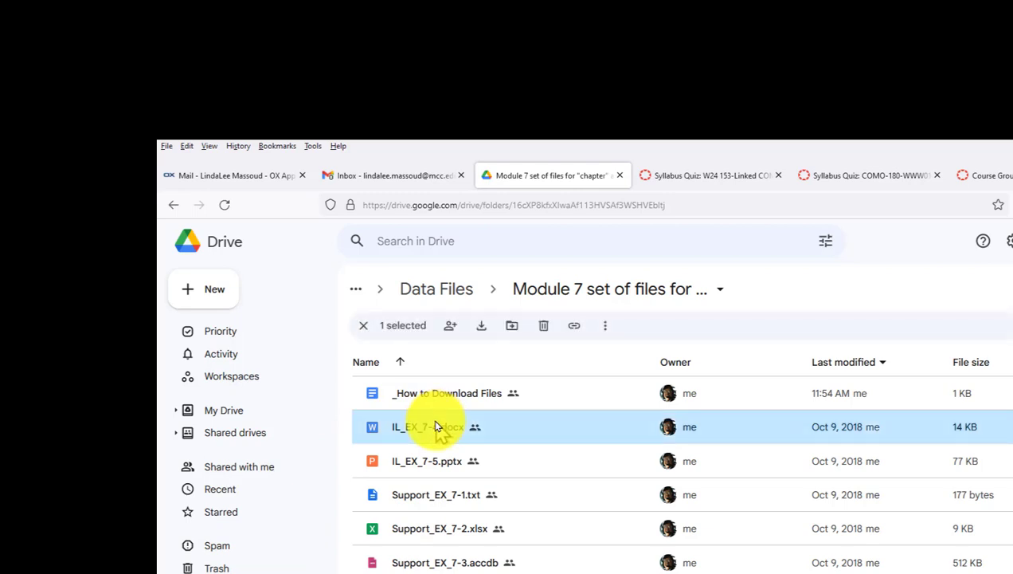
pyautogui.press('shift')
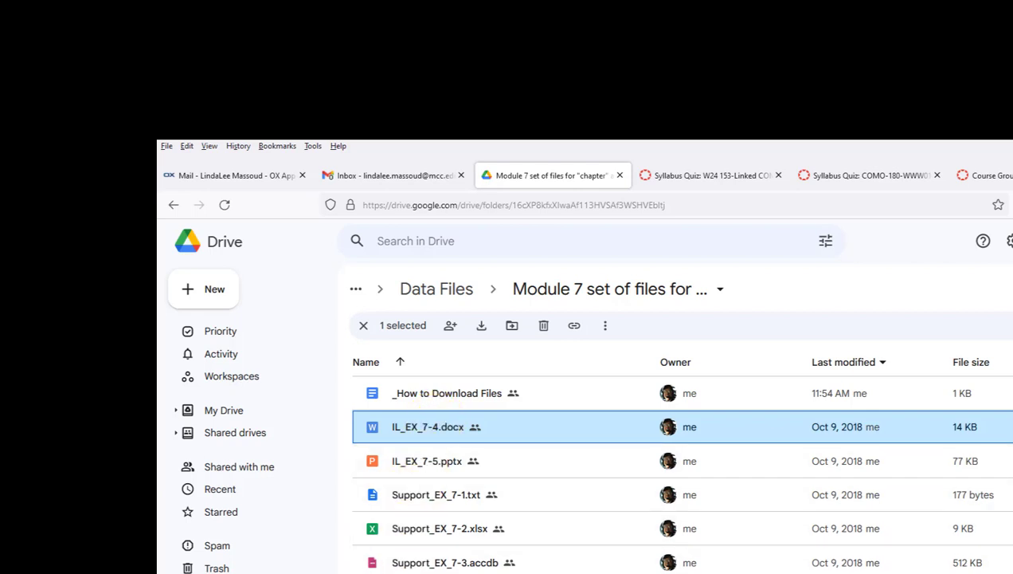
pyautogui.keyDown('shift'); pyautogui.click(446, 573); pyautogui.keyUp('shift')
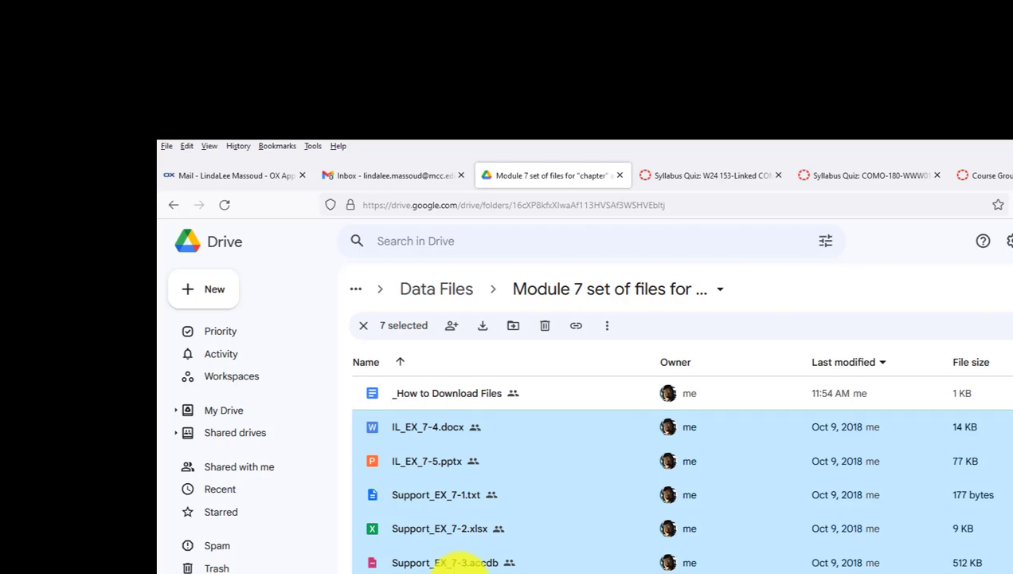
pyautogui.rightClick(459, 564)
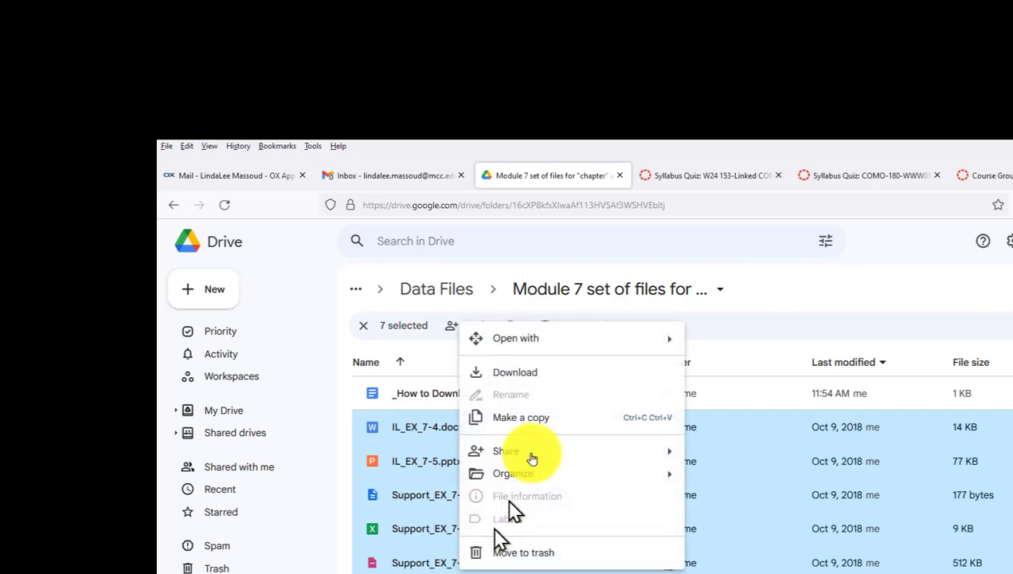
pyautogui.click(537, 374)
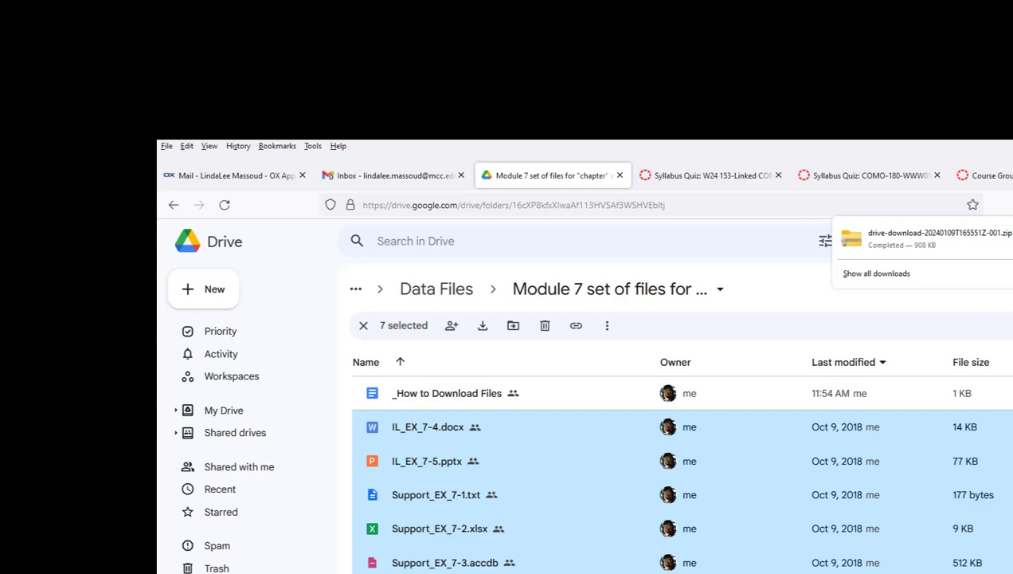
# Open the downloaded zip archive and extract all its files to a folder named Module 7 inside Downloads
pyautogui.click(943, 240)
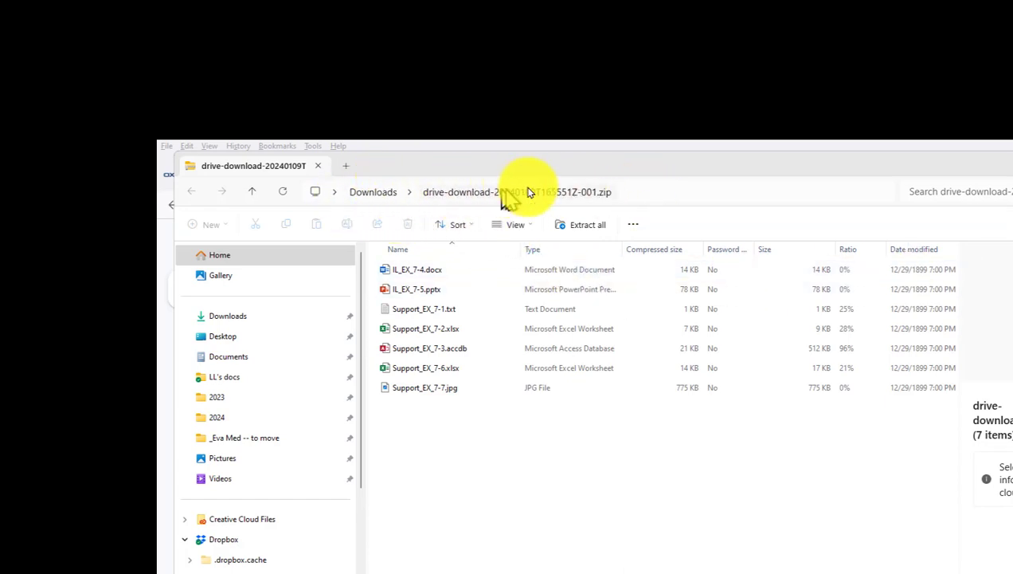
pyautogui.click(579, 229)
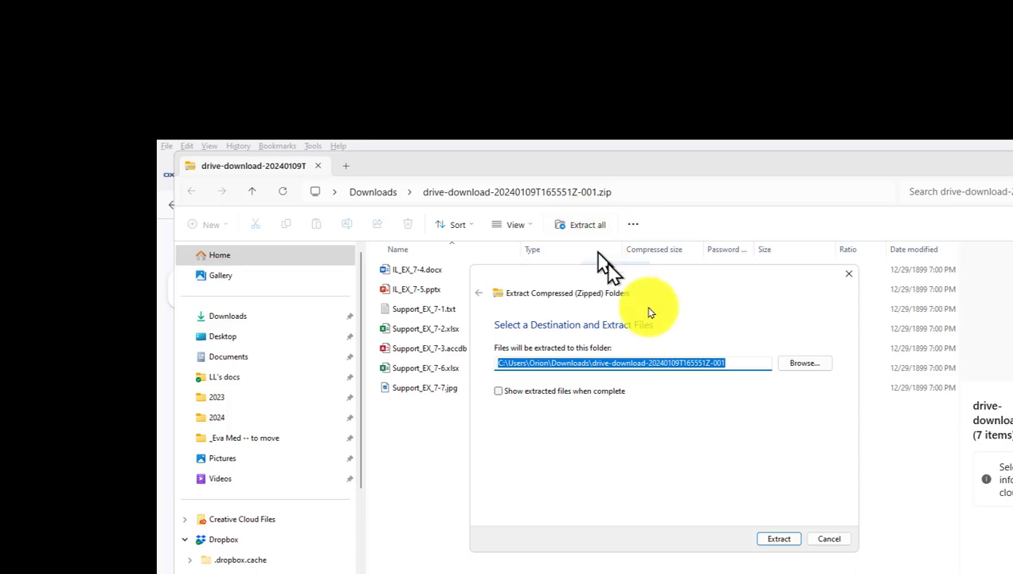
pyautogui.click(740, 362)
pyautogui.press('BackSpace')
pyautogui.press('BackSpace')
pyautogui.press('BackSpace')
pyautogui.press('BackSpace')
pyautogui.press('BackSpace')
pyautogui.press('BackSpace')
pyautogui.press('BackSpace')
pyautogui.press('BackSpace')
pyautogui.press('BackSpace')
pyautogui.press('BackSpace')
pyautogui.press('BackSpace')
pyautogui.press('BackSpace')
pyautogui.press('BackSpace')
pyautogui.press('BackSpace')
pyautogui.press('BackSpace')
pyautogui.press('BackSpace')
pyautogui.press('BackSpace')
pyautogui.press('BackSpace')
pyautogui.press('BackSpace')
pyautogui.press('BackSpace')
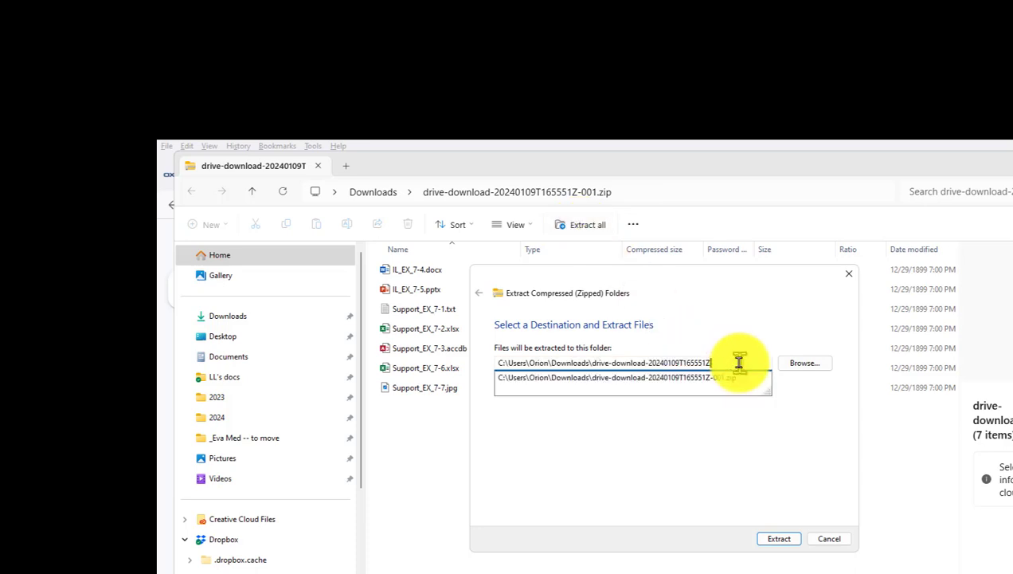
pyautogui.press('BackSpace')
pyautogui.press('BackSpace')
pyautogui.press('BackSpace')
pyautogui.press('BackSpace')
pyautogui.press('BackSpace')
pyautogui.press('BackSpace')
pyautogui.press('BackSpace')
pyautogui.press('BackSpace')
pyautogui.press('BackSpace')
pyautogui.press('BackSpace')
pyautogui.press('BackSpace')
pyautogui.press('BackSpace')
pyautogui.press('BackSpace')
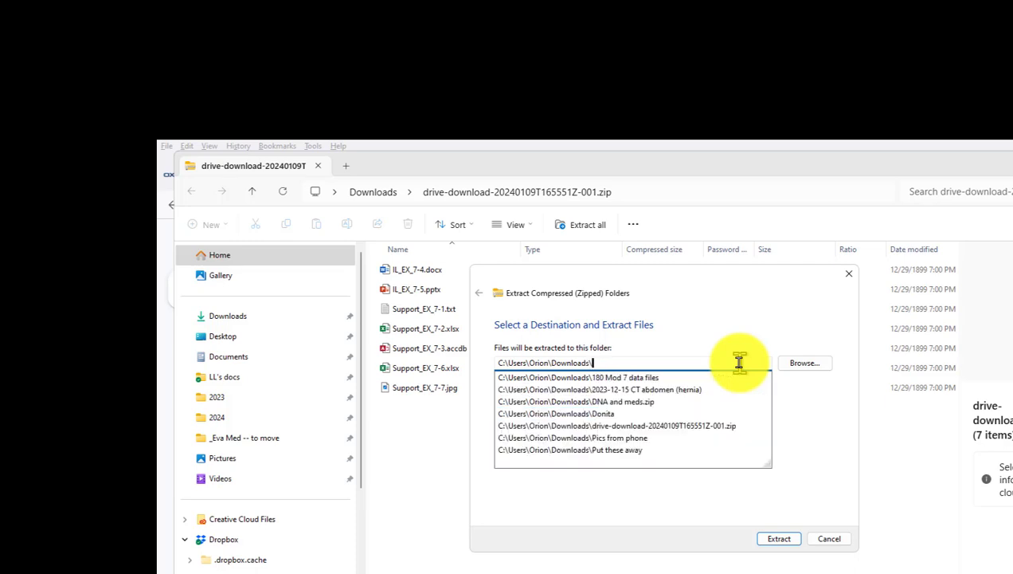
pyautogui.write('Module 7')
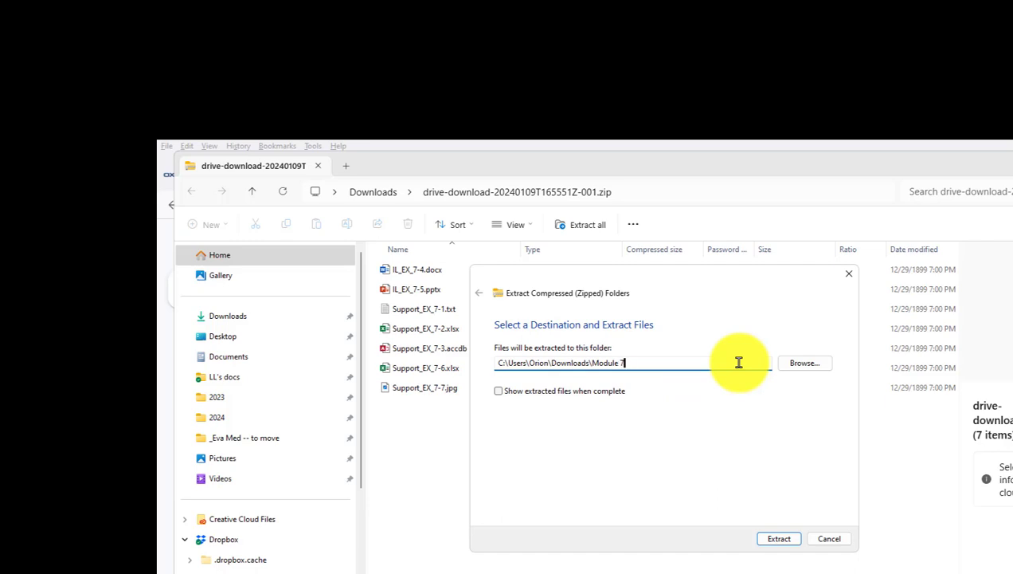
pyautogui.press('Return')
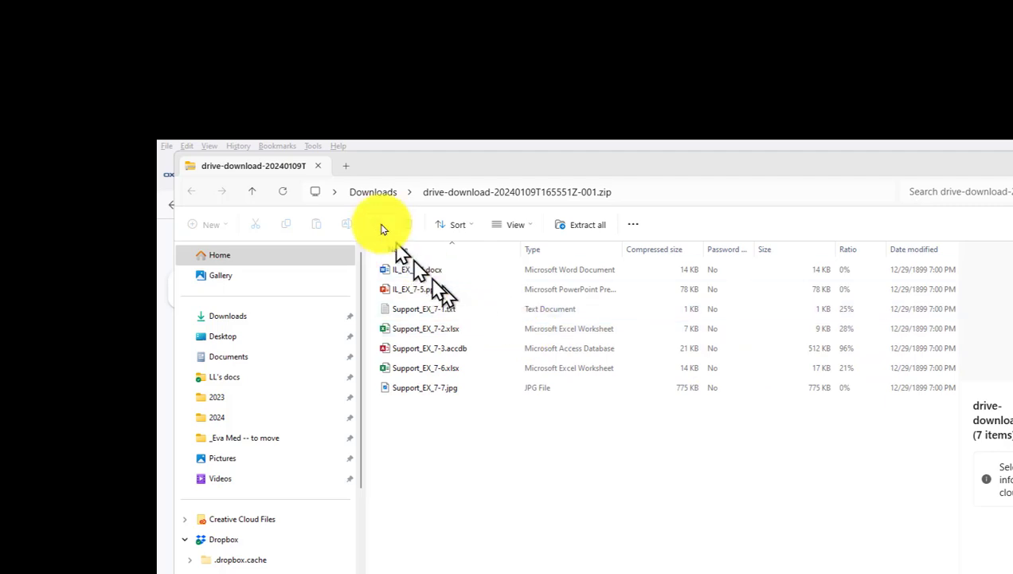
# Go to the Downloads folder and open the extracted Module 7 folder
pyautogui.click(378, 196)
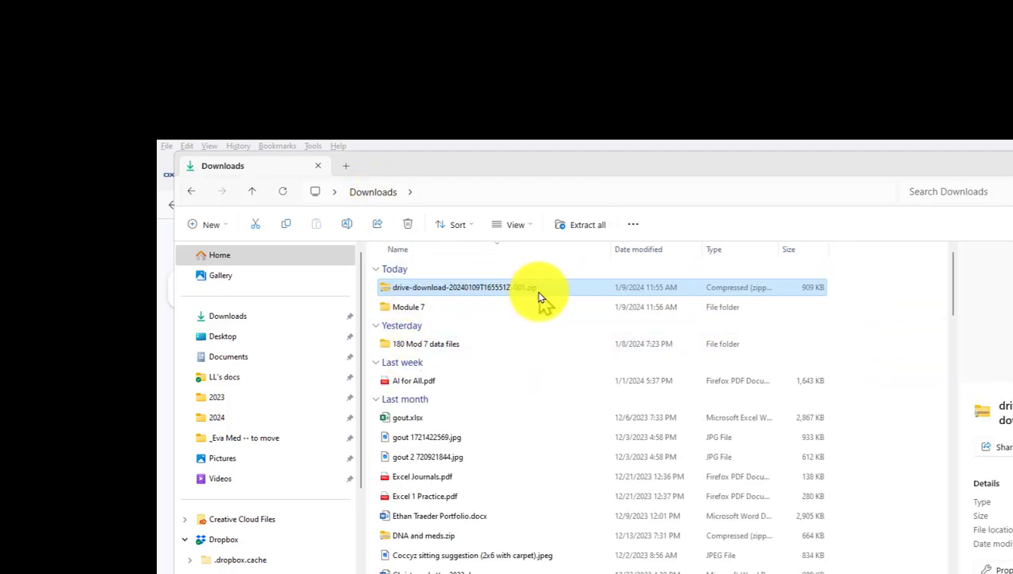
pyautogui.click(412, 303)
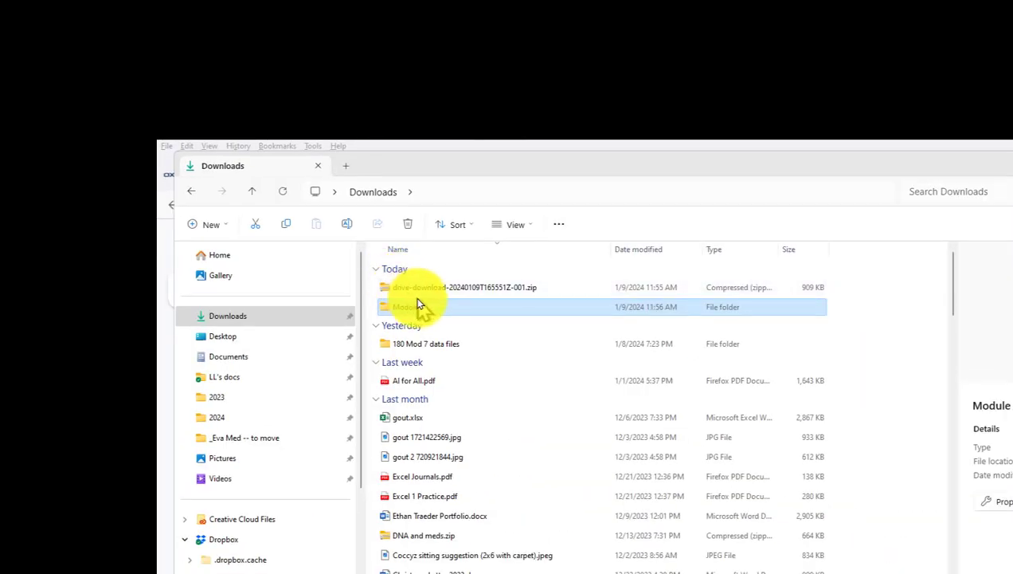
pyautogui.doubleClick(420, 306)
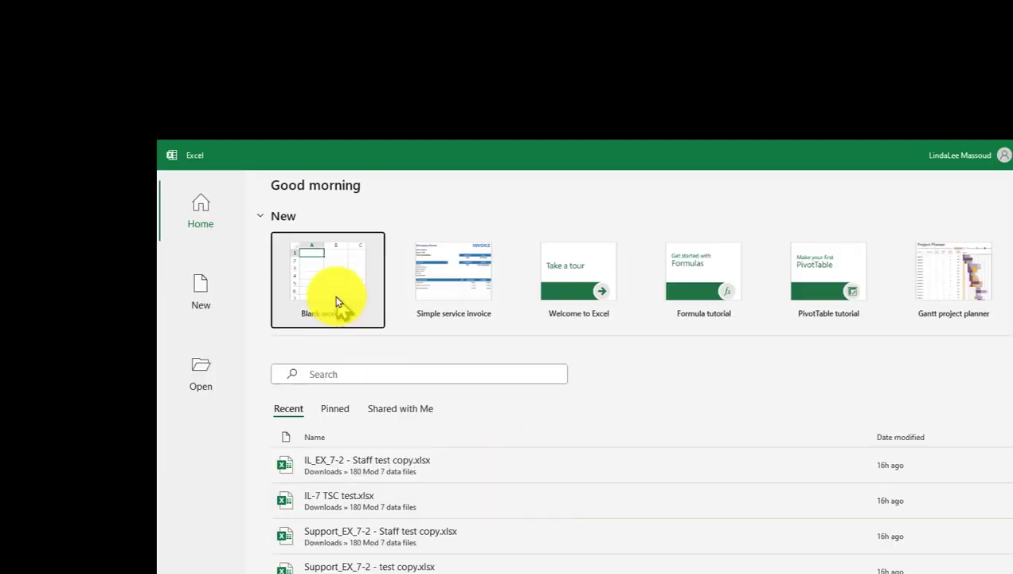
# Create a blank workbook in Excel and save it as IL_EX_7_TCS in the Module 7 folder inside Downloads
pyautogui.click(335, 302)
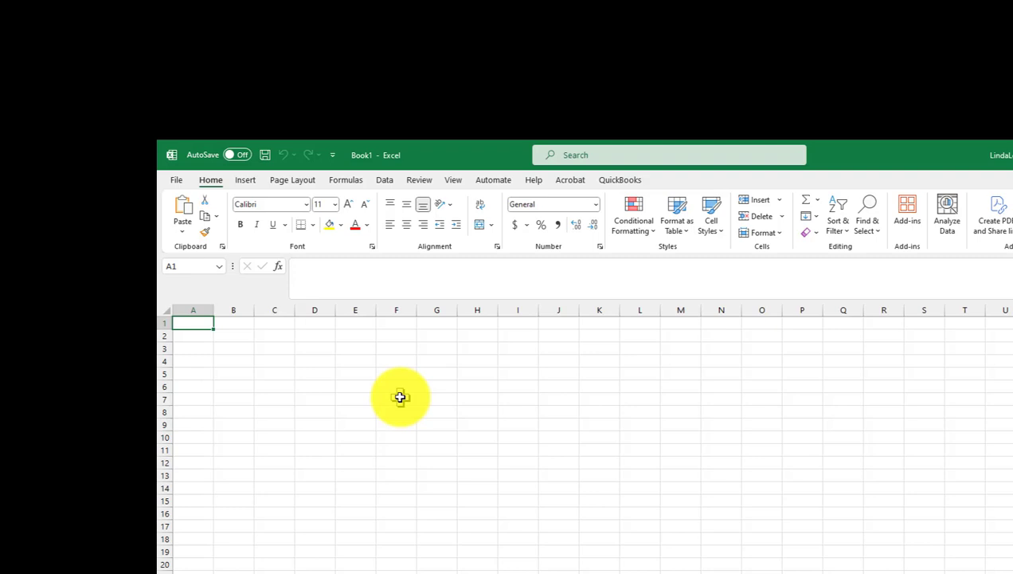
pyautogui.hotkey('alt', 'f')
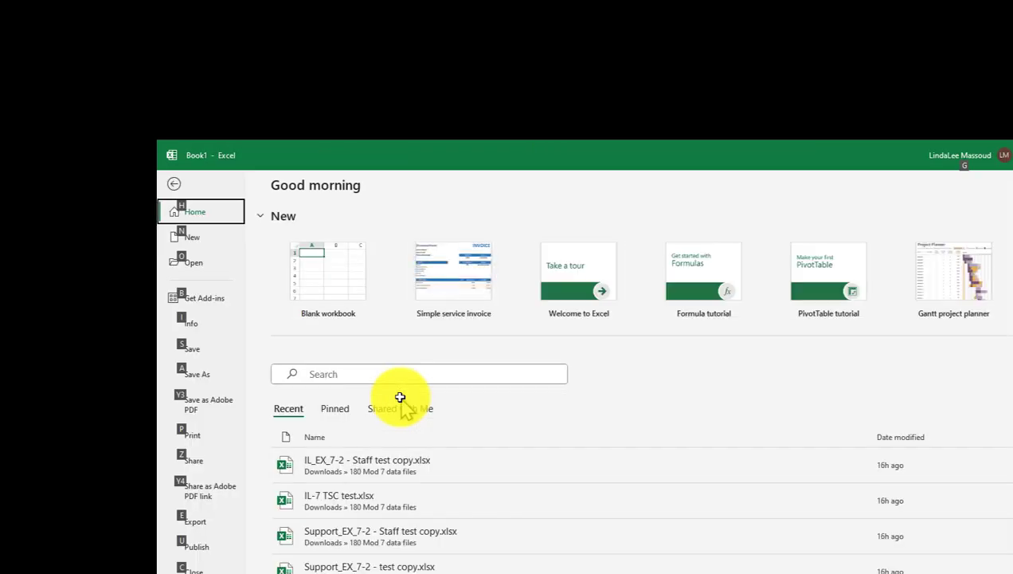
pyautogui.press('a')
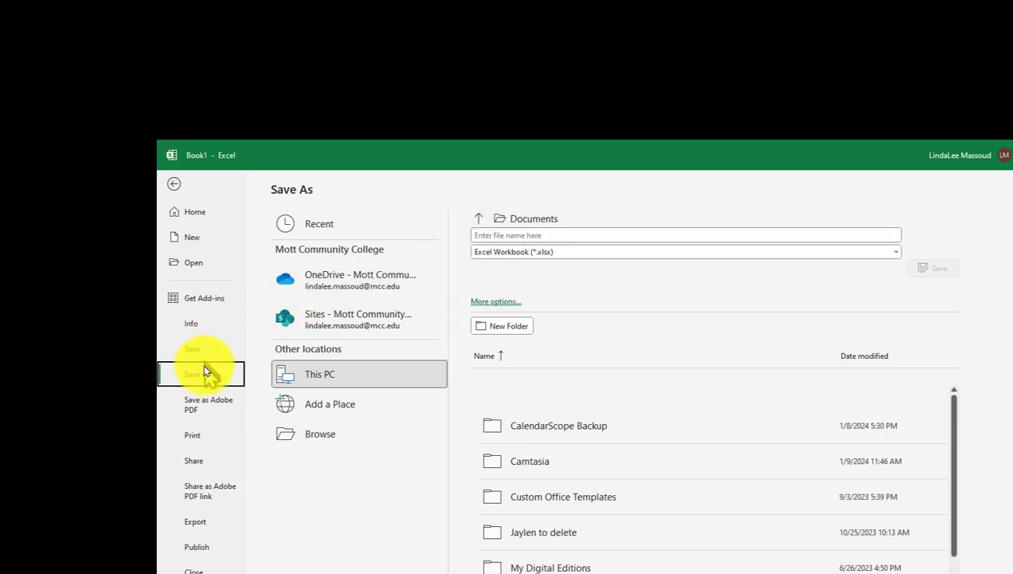
pyautogui.click(331, 440)
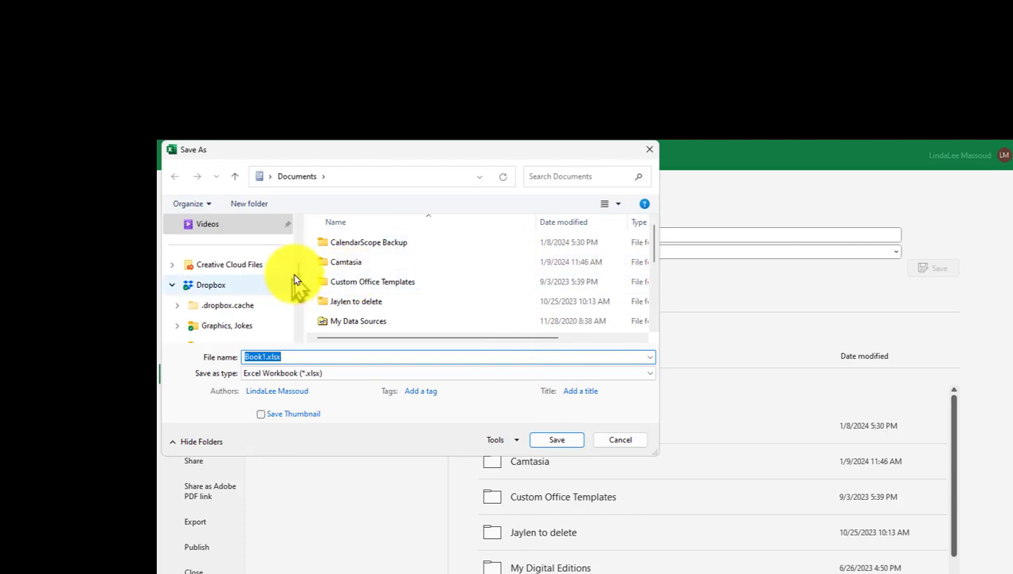
pyautogui.scroll(3, 299, 279)
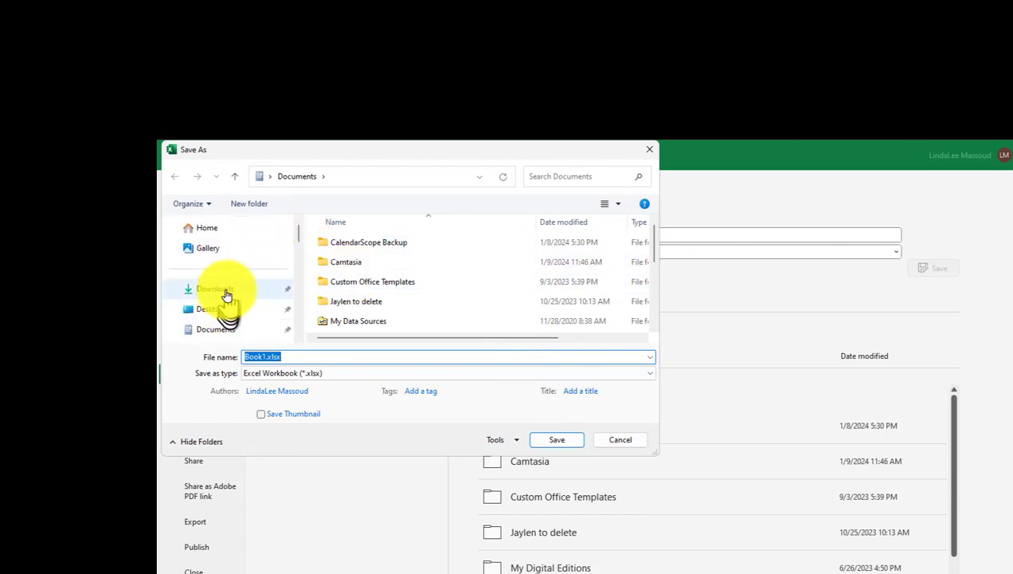
pyautogui.click(225, 289)
pyautogui.doubleClick(345, 263)
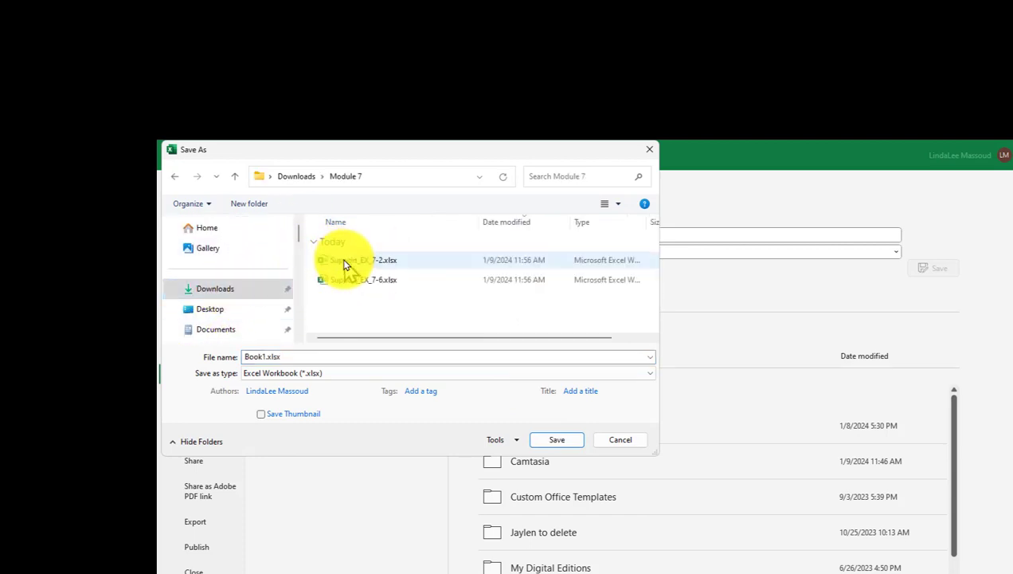
pyautogui.click(329, 355)
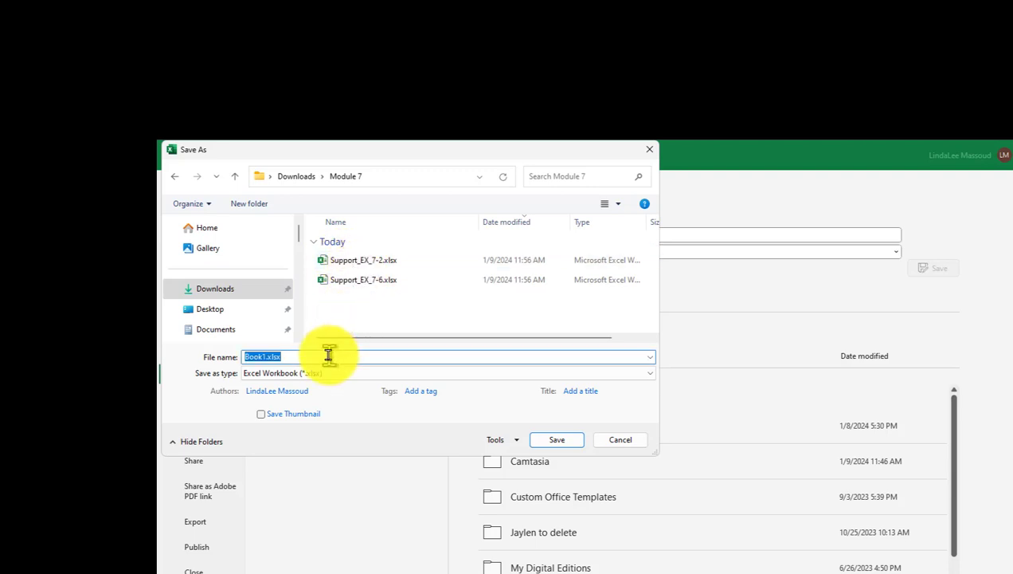
pyautogui.write('IL_E')
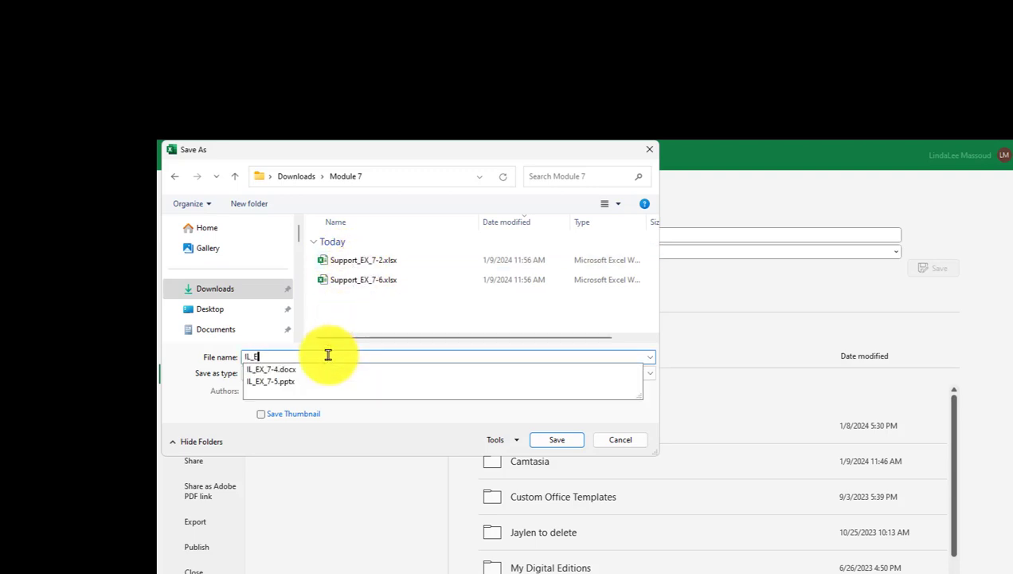
pyautogui.write('X_7_TCS')
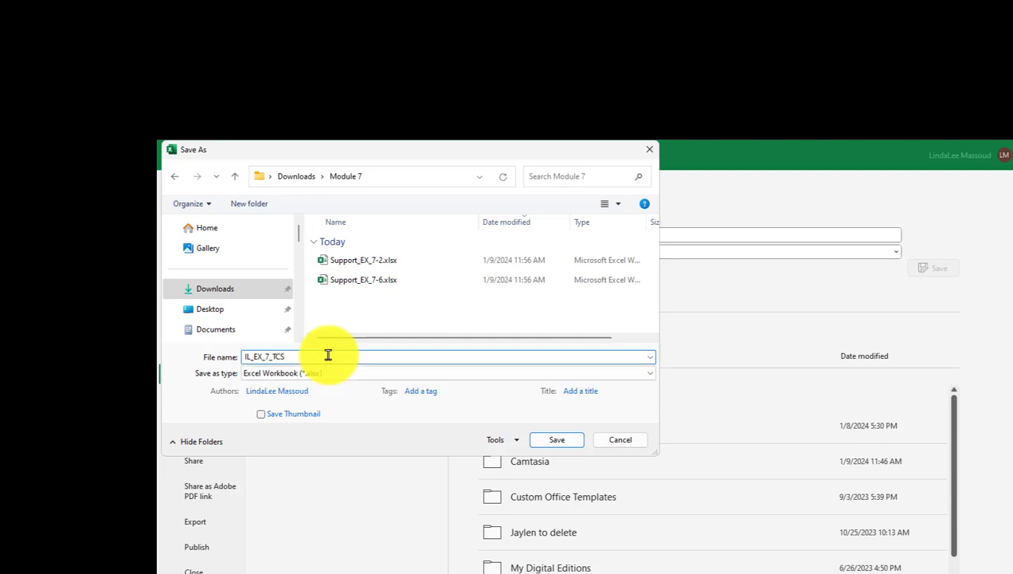
pyautogui.press('Return')
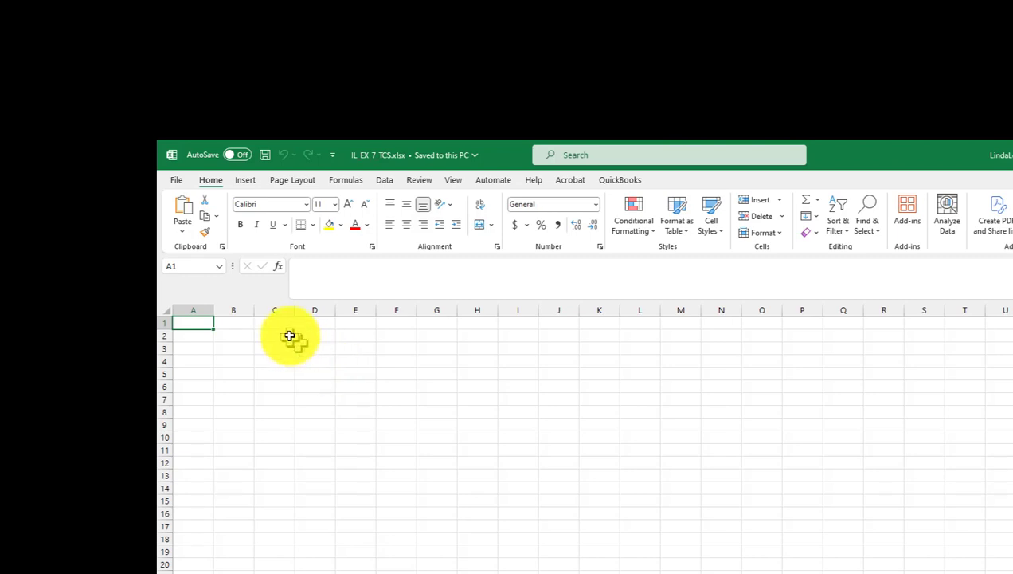
# Start importing external data from a text/CSV file into the workbook
pyautogui.click(384, 181)
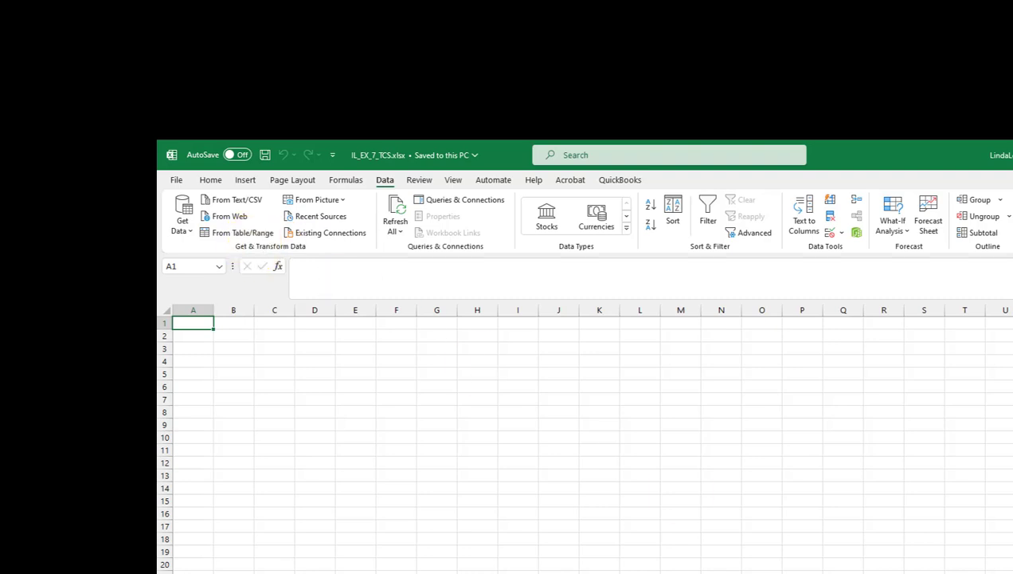
pyautogui.scroll(1, 585, 439)
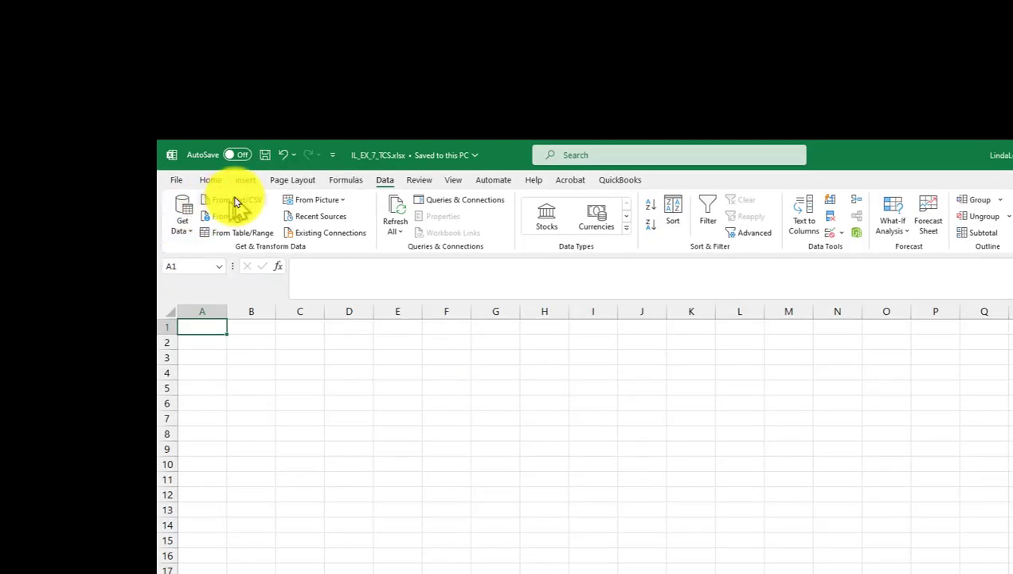
pyautogui.click(234, 204)
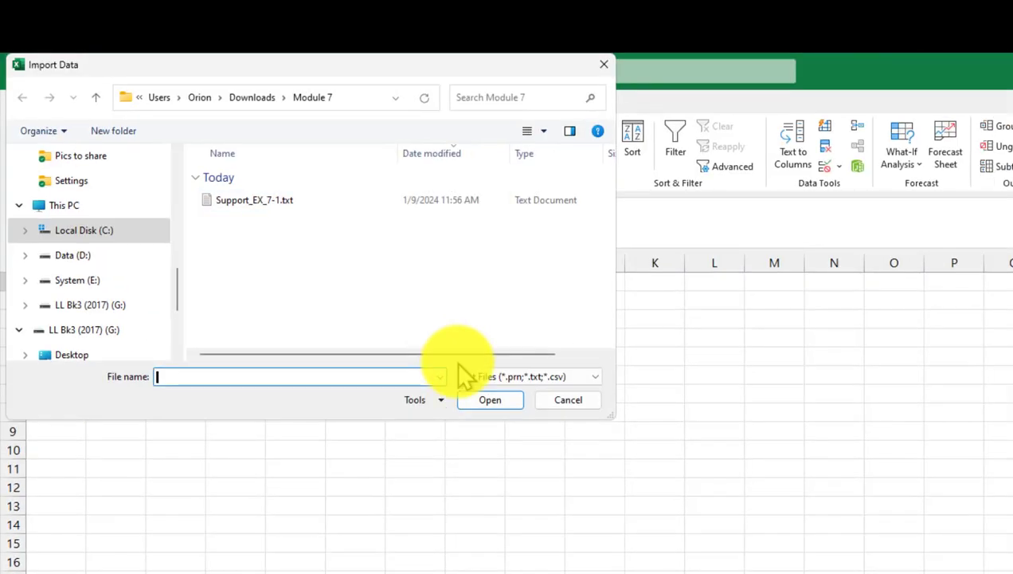
# Show all file types in the Module 7 folder and return the filter to text files only
pyautogui.click(773, 435)
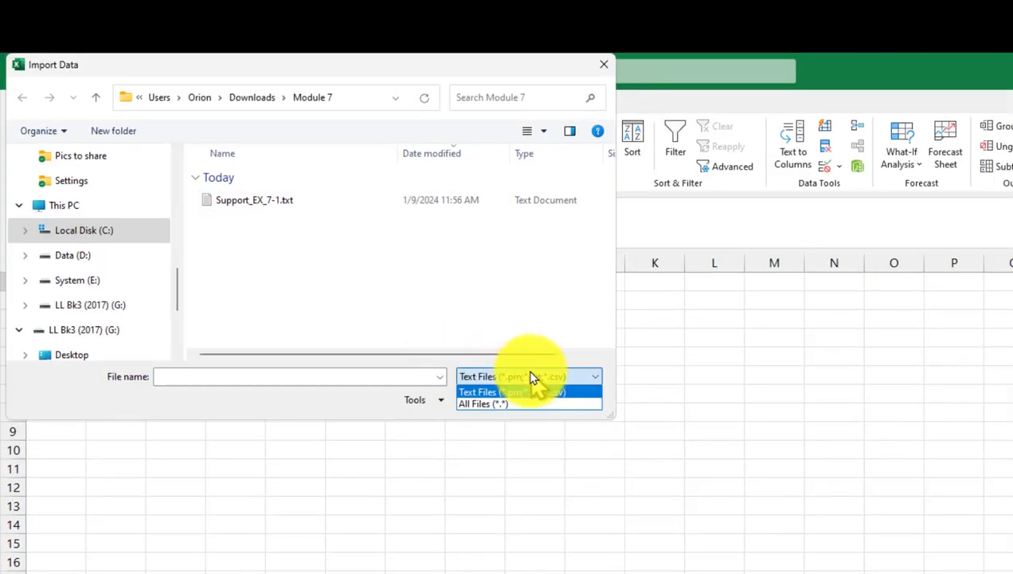
pyautogui.click(497, 403)
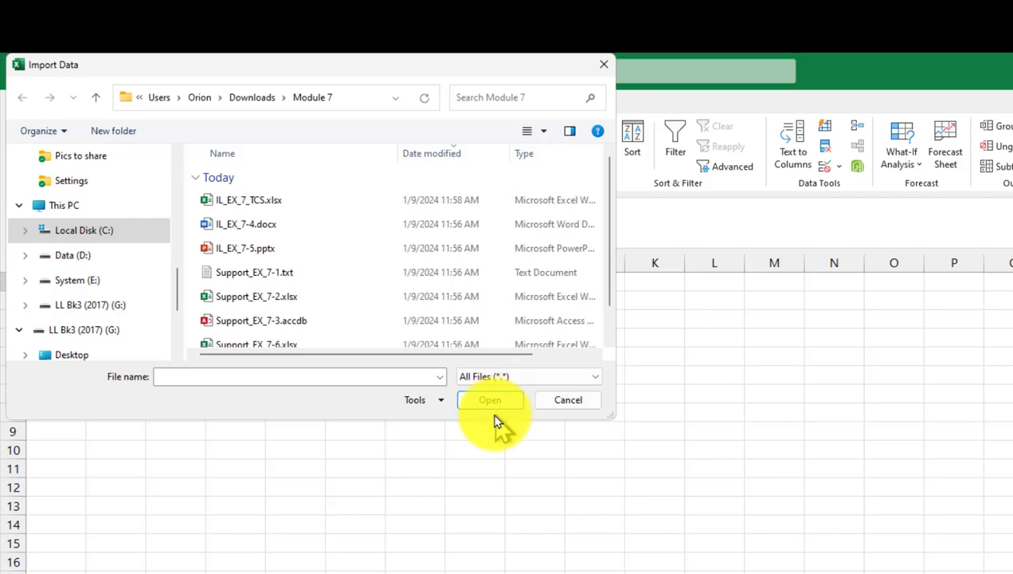
pyautogui.click(516, 381)
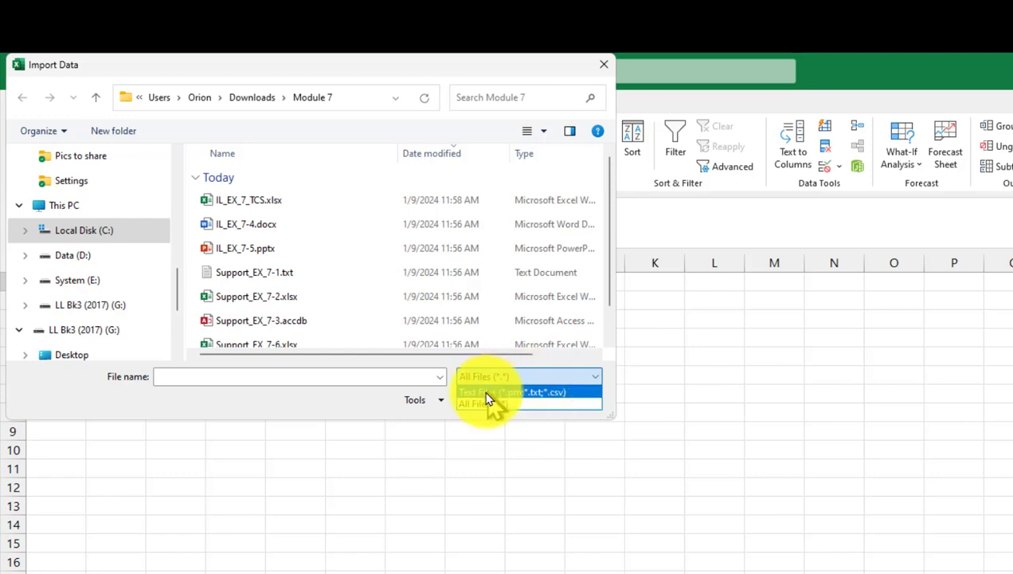
pyautogui.click(490, 392)
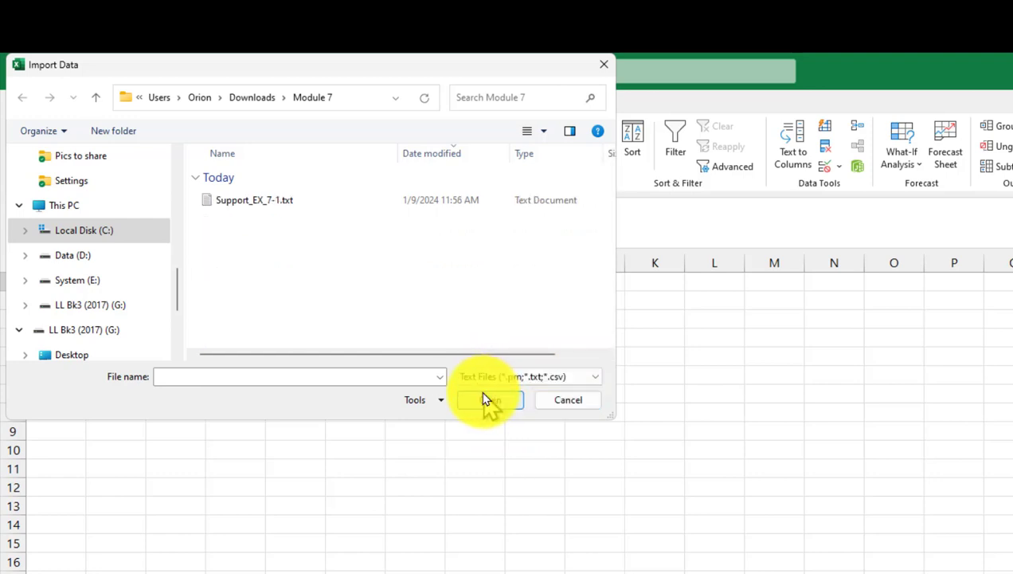
# Import Support_EX_7-1.txt with the tab delimiter and load its Sector and Revenue data as a table on a new sheet
pyautogui.click(243, 199)
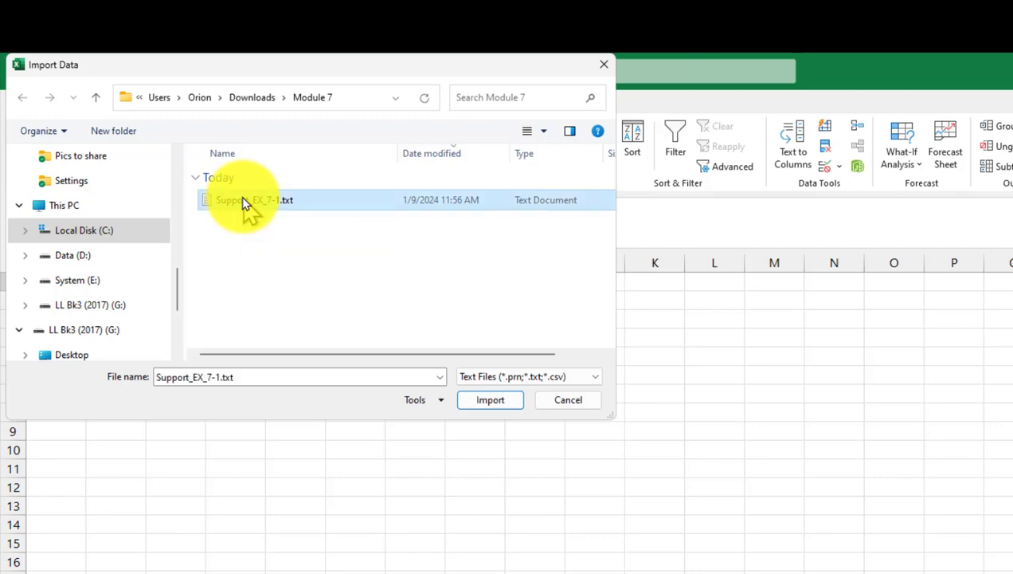
pyautogui.click(494, 400)
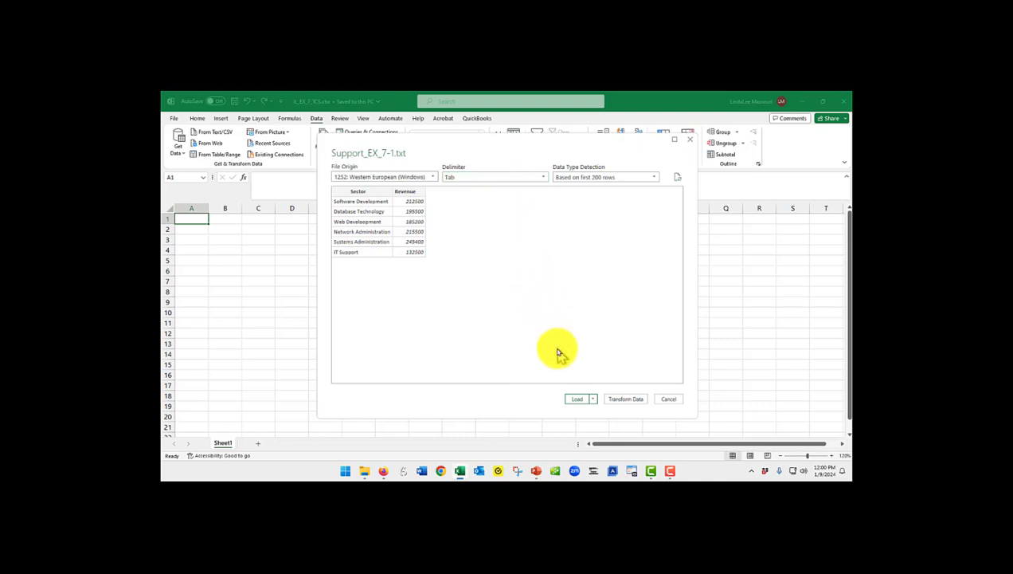
pyautogui.click(577, 401)
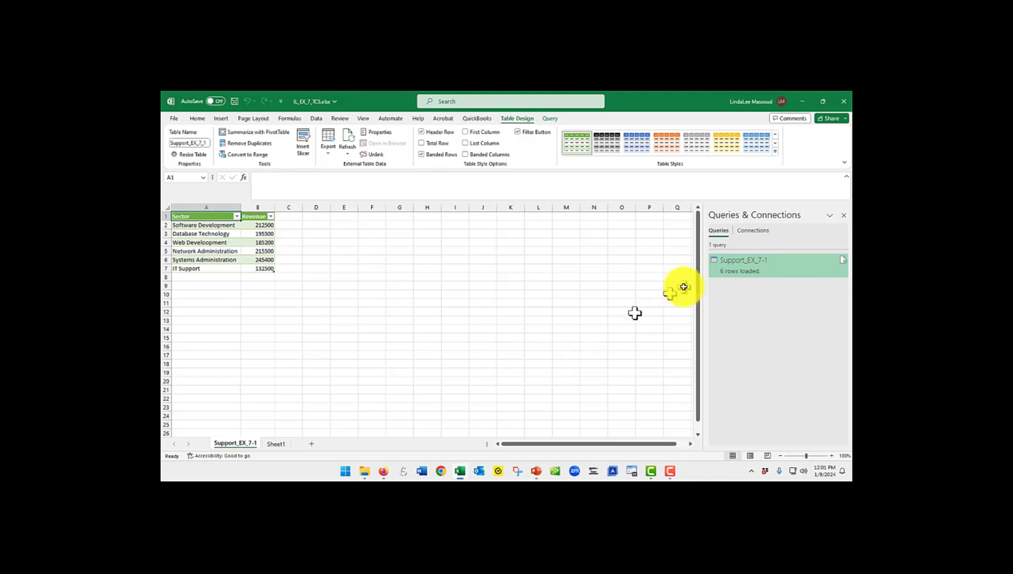
pyautogui.moveTo(743, 261)
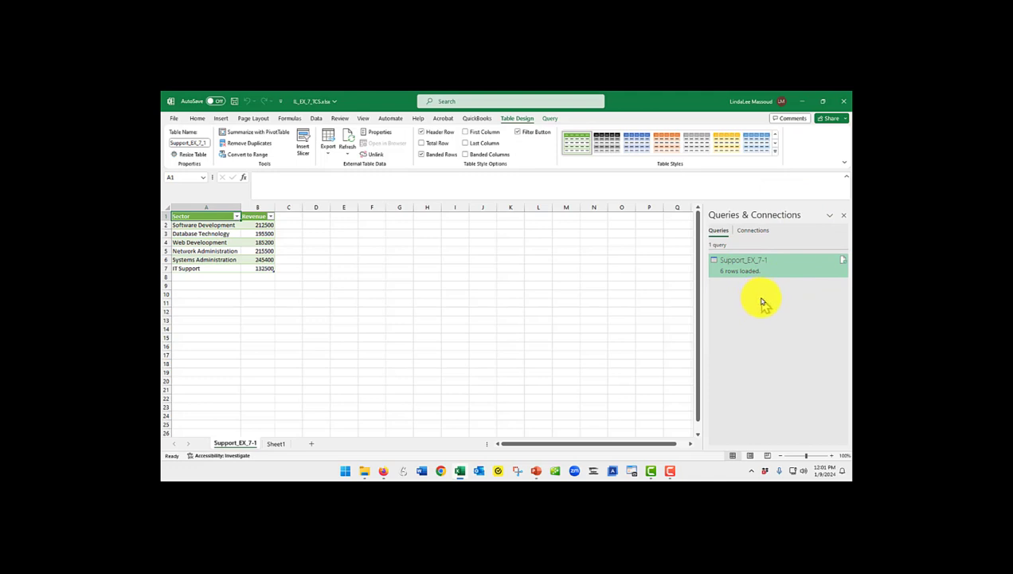
# Close the queries pane and spell-check the imported table, changing "Develoopment" to "Development"
pyautogui.click(844, 215)
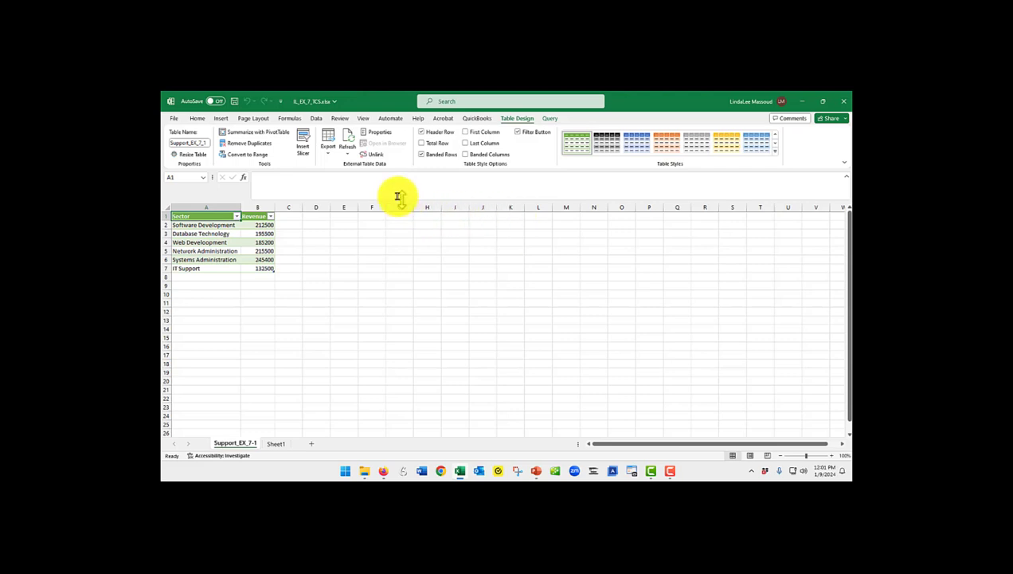
pyautogui.click(339, 120)
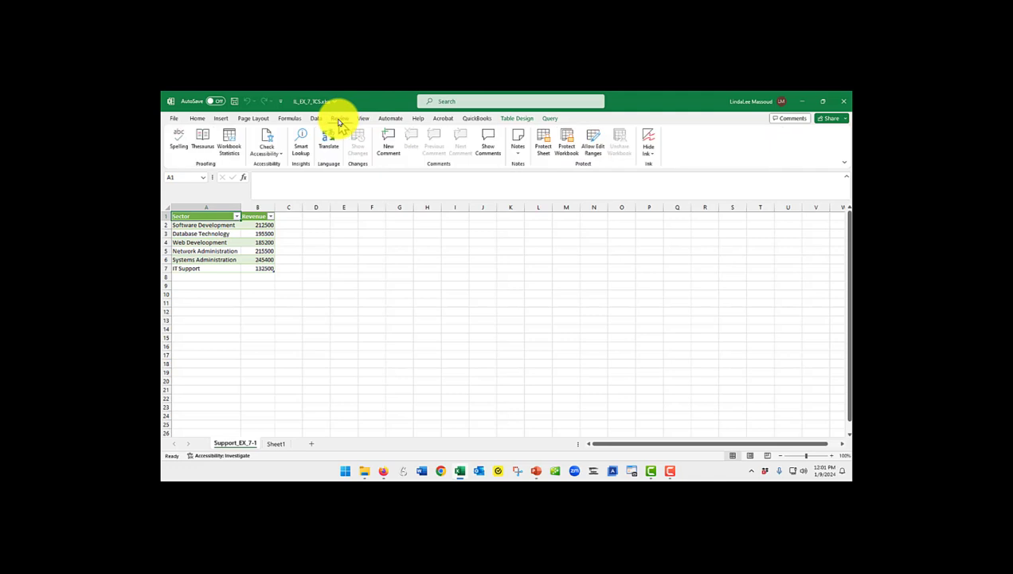
pyautogui.click(179, 149)
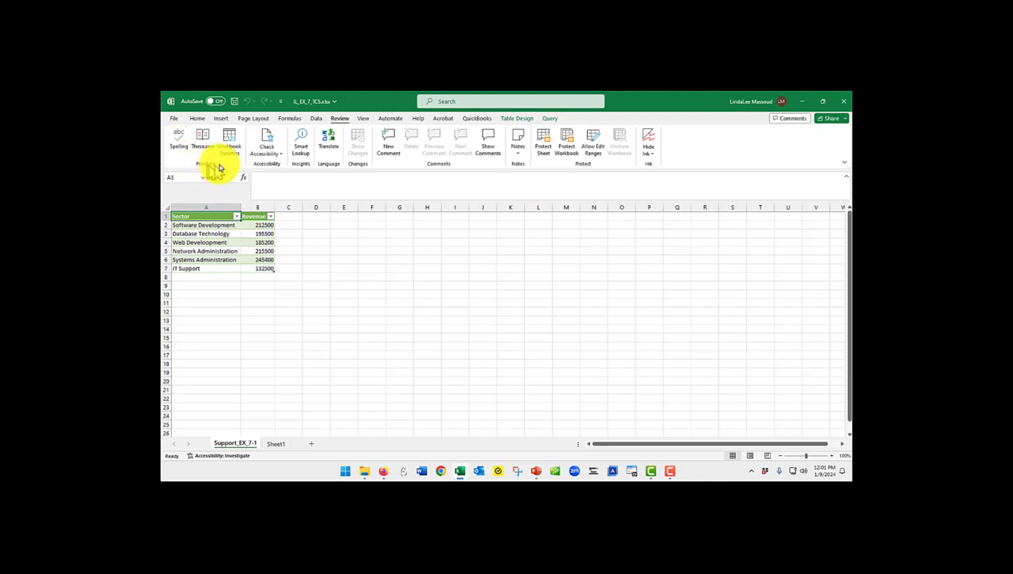
pyautogui.click(184, 138)
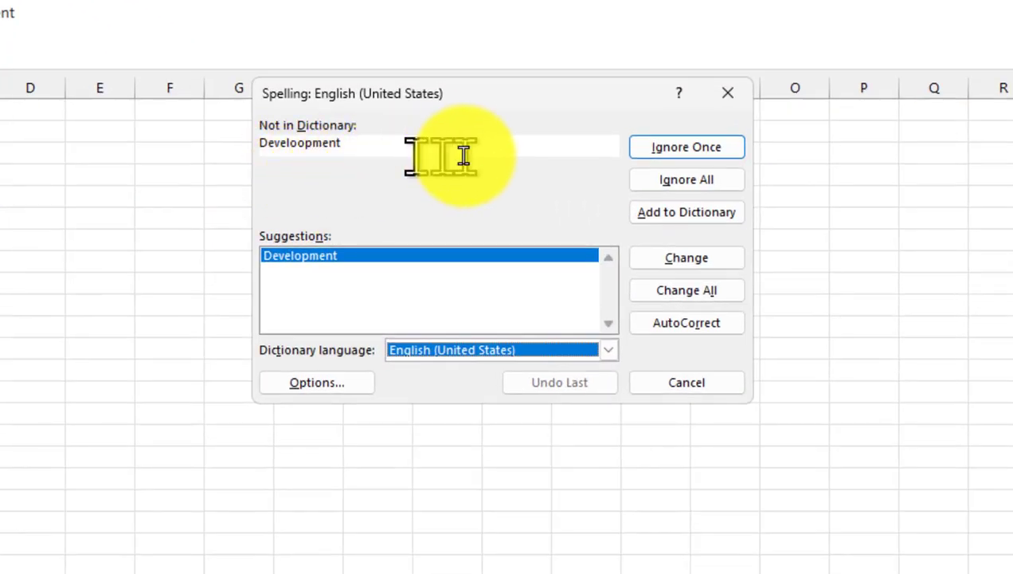
pyautogui.click(674, 263)
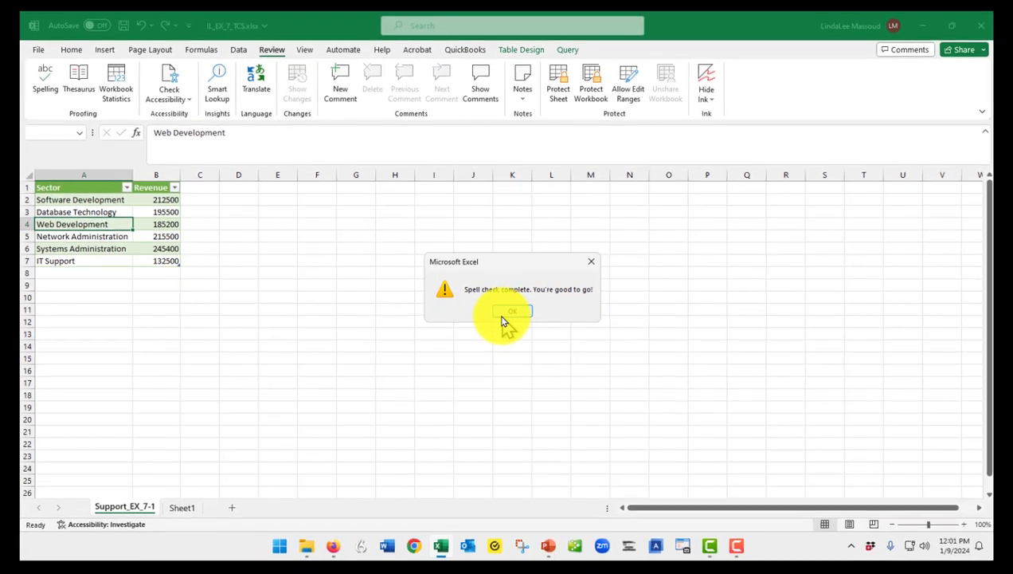
pyautogui.click(499, 330)
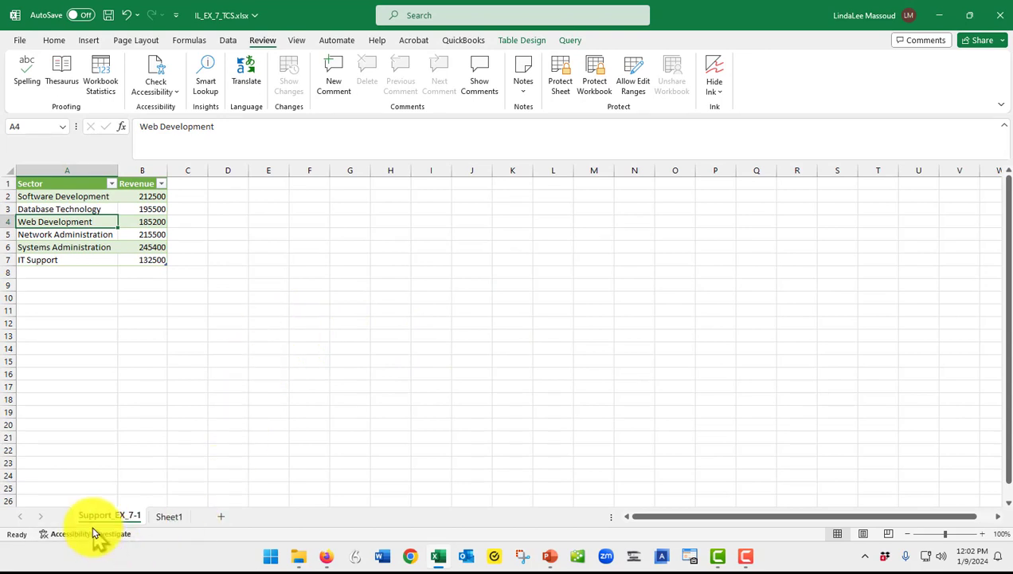
# Check the file name and folder used for saving the workbook, without saving a new copy
pyautogui.moveTo(83, 515); pyautogui.dragTo(165, 528)
pyautogui.click(165, 526)
pyautogui.click(115, 519)
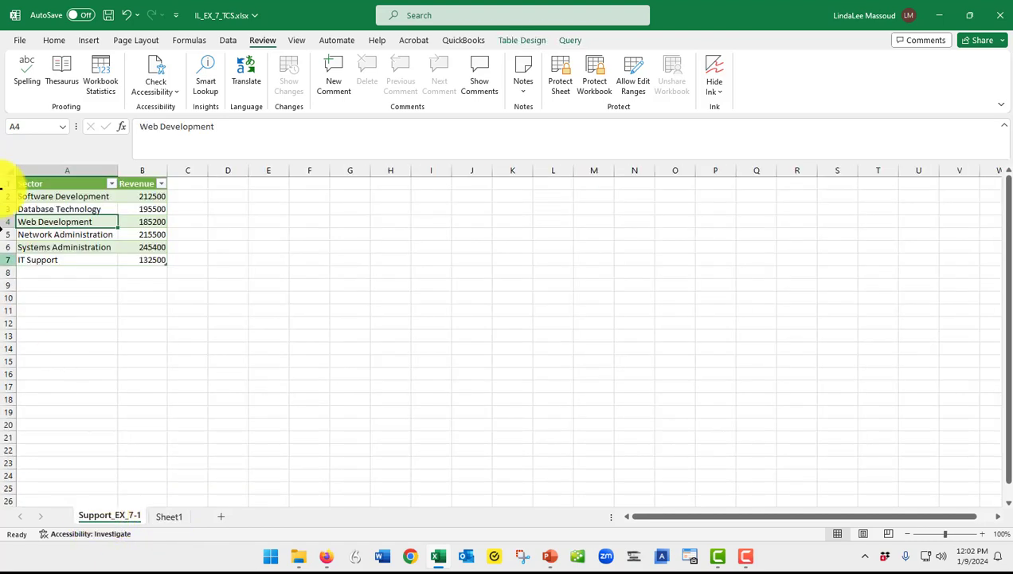
pyautogui.click(20, 40)
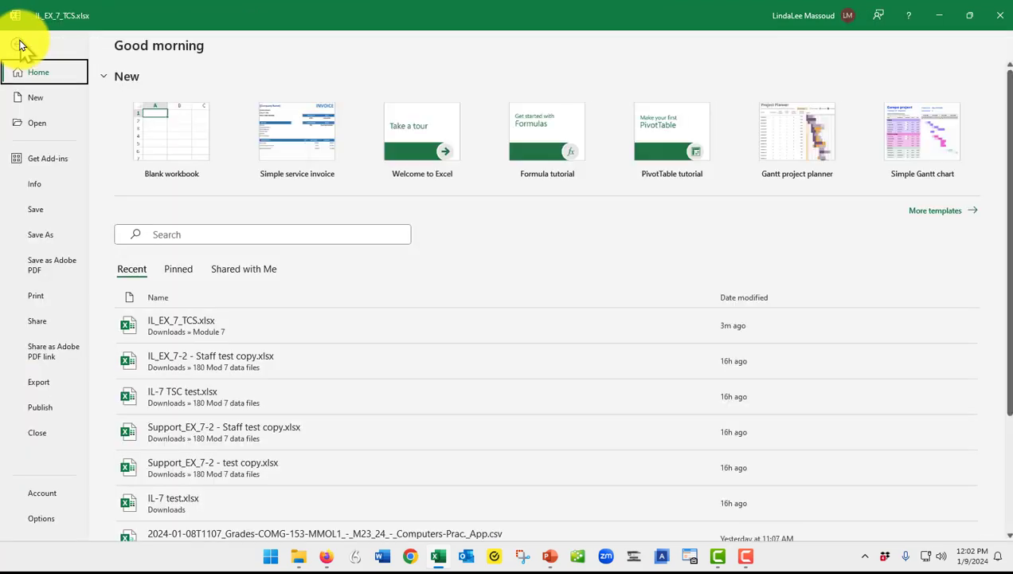
pyautogui.click(46, 241)
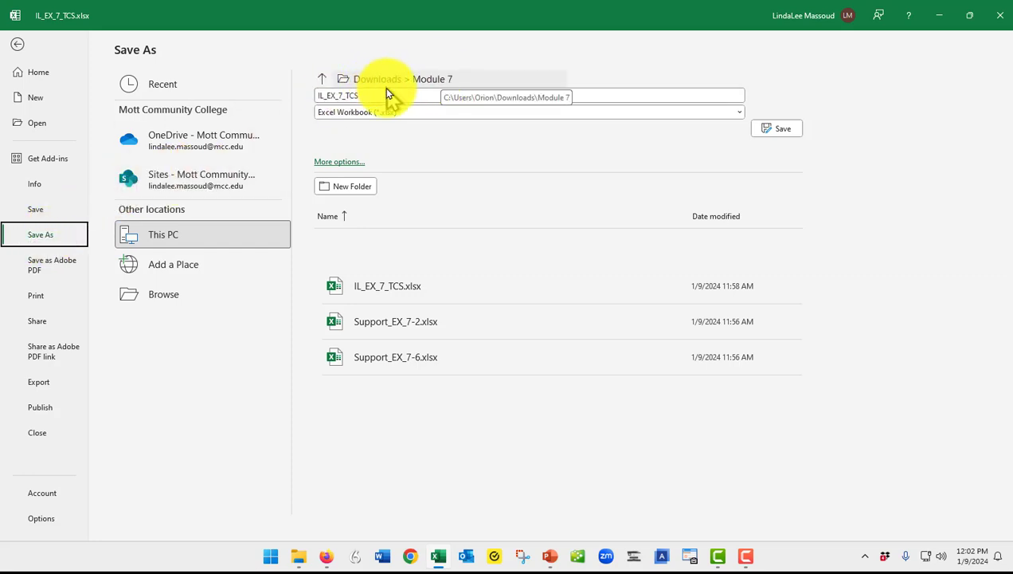
pyautogui.press('Escape')
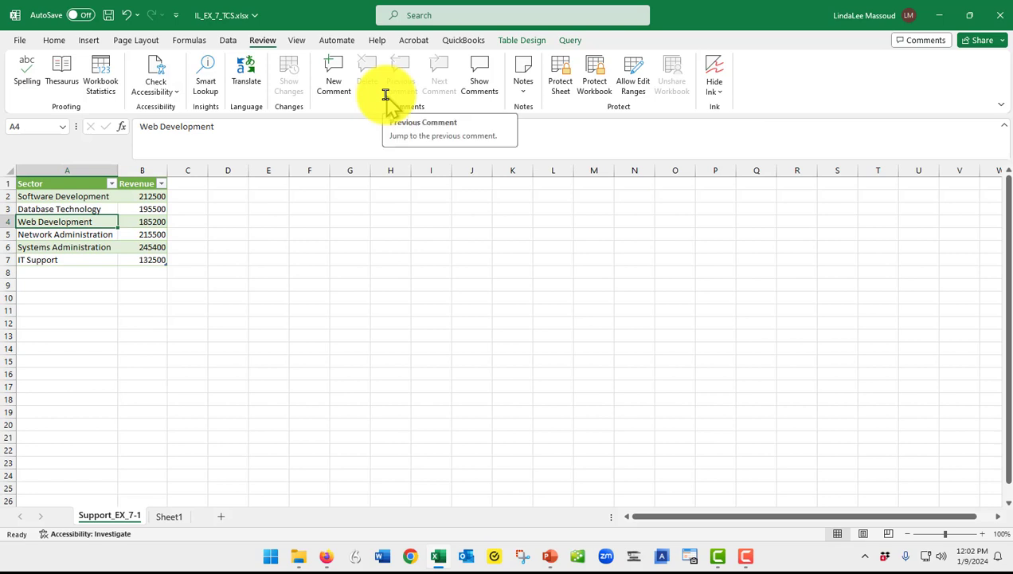
# Rename the Support_EX_7-1 sheet as RCS Revenue
pyautogui.doubleClick(112, 516)
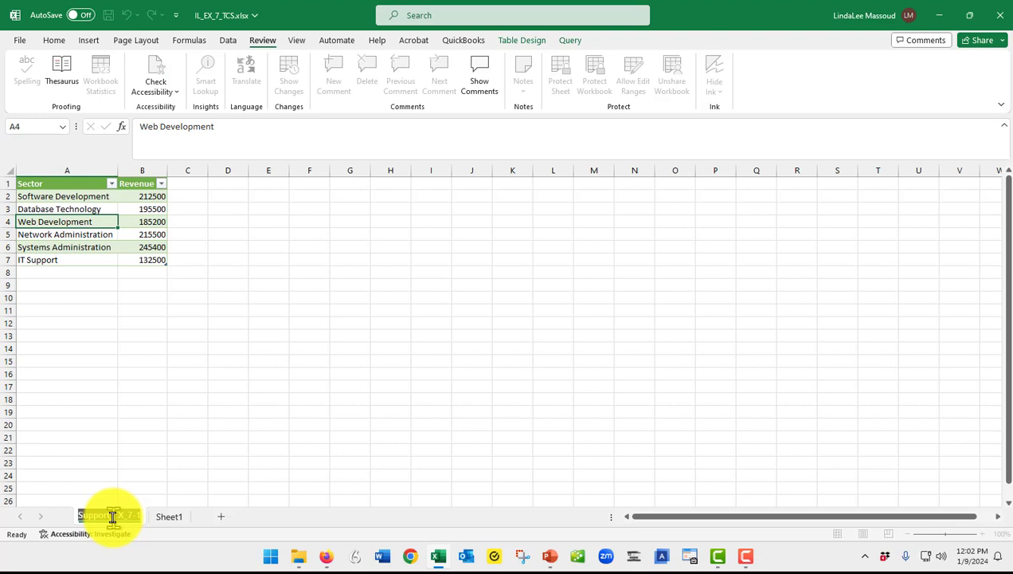
pyautogui.write('RCS Revenue')
pyautogui.press('Return')
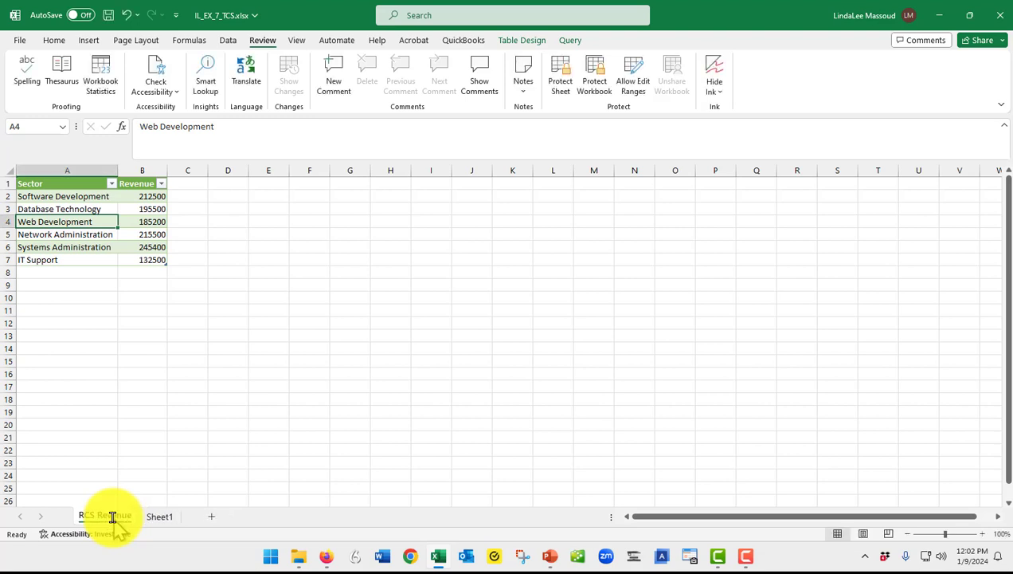
# Format the Revenue column with the Accounting number format, the $ symbol and 0 decimal places
pyautogui.click(54, 40)
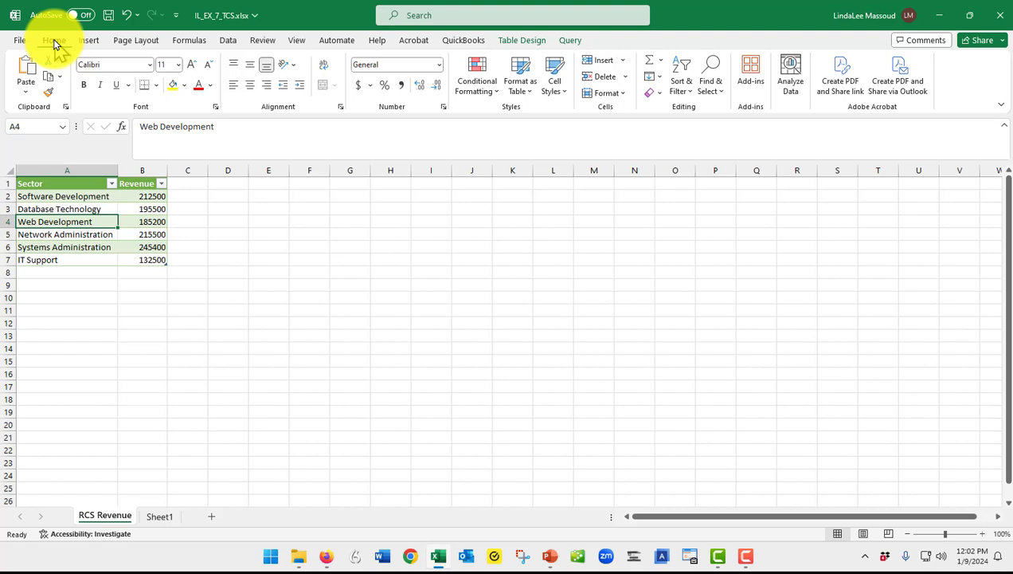
pyautogui.click(54, 40)
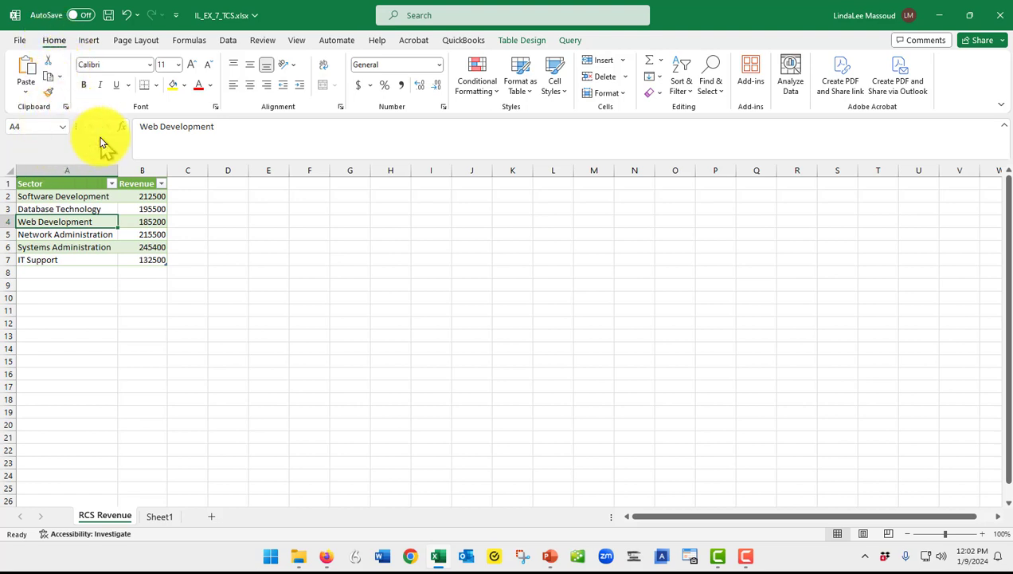
pyautogui.click(143, 172)
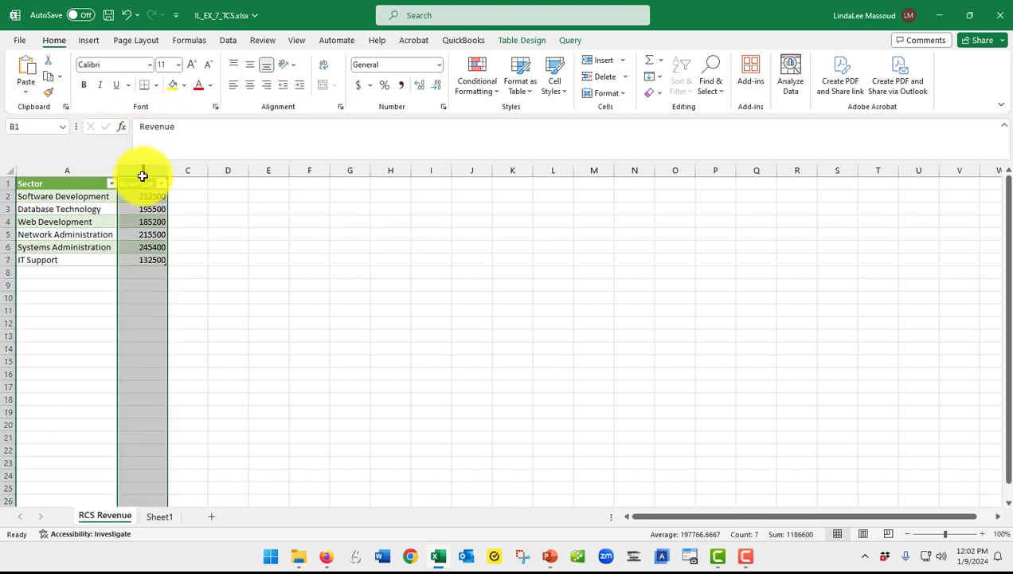
pyautogui.click(358, 87)
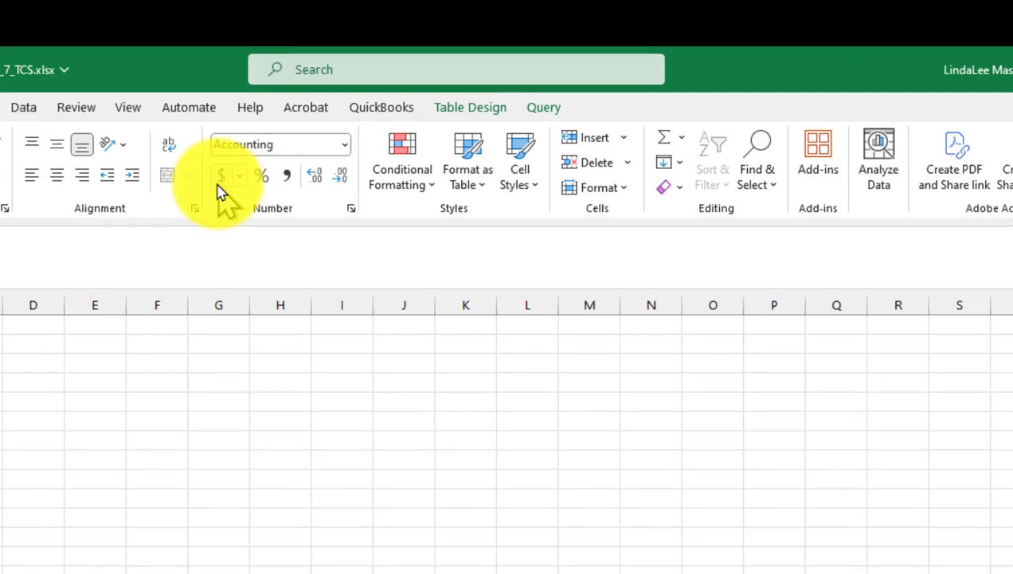
pyautogui.click(344, 177)
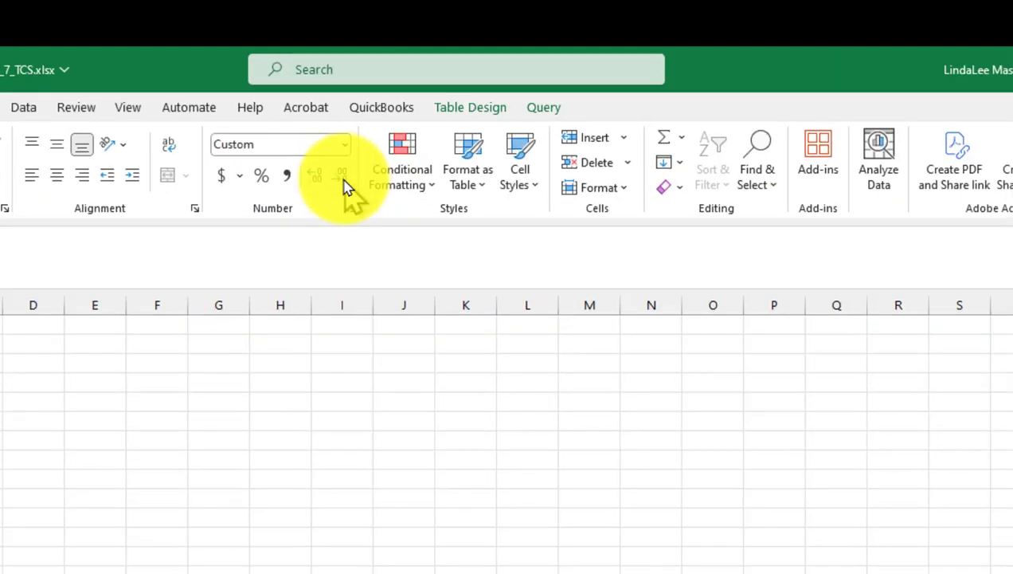
pyautogui.click(317, 189)
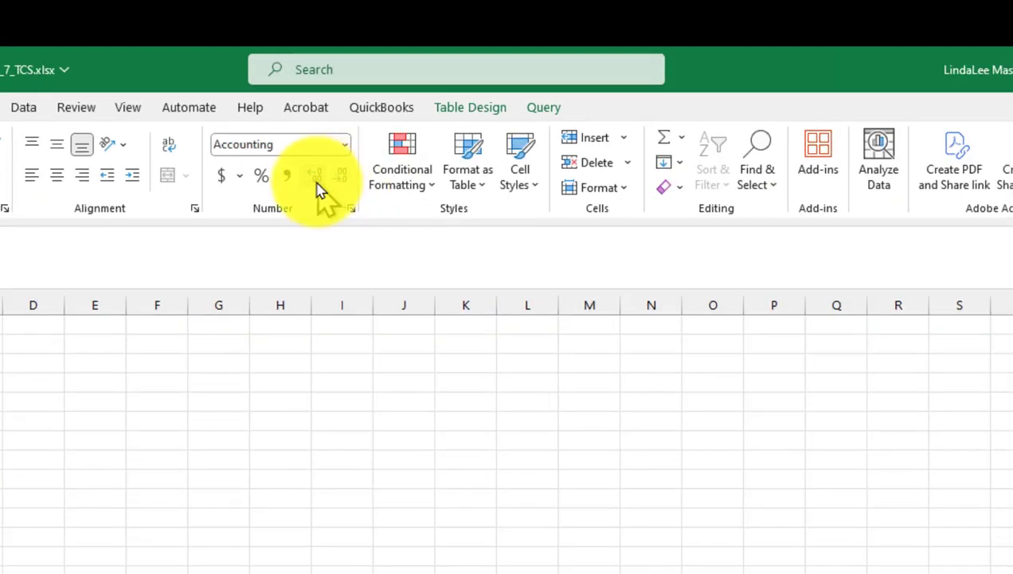
pyautogui.click(239, 179)
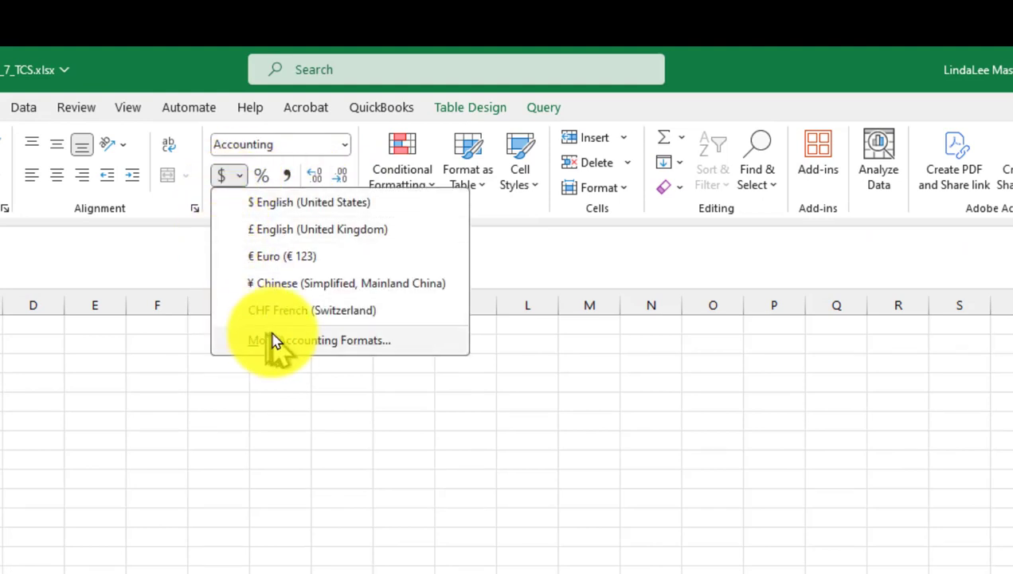
pyautogui.click(301, 343)
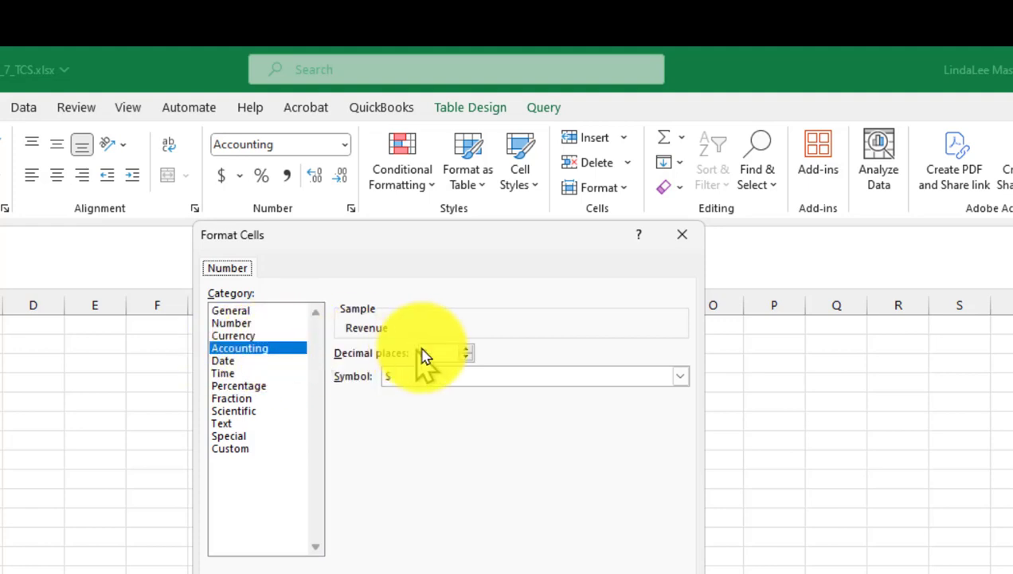
pyautogui.click(467, 357)
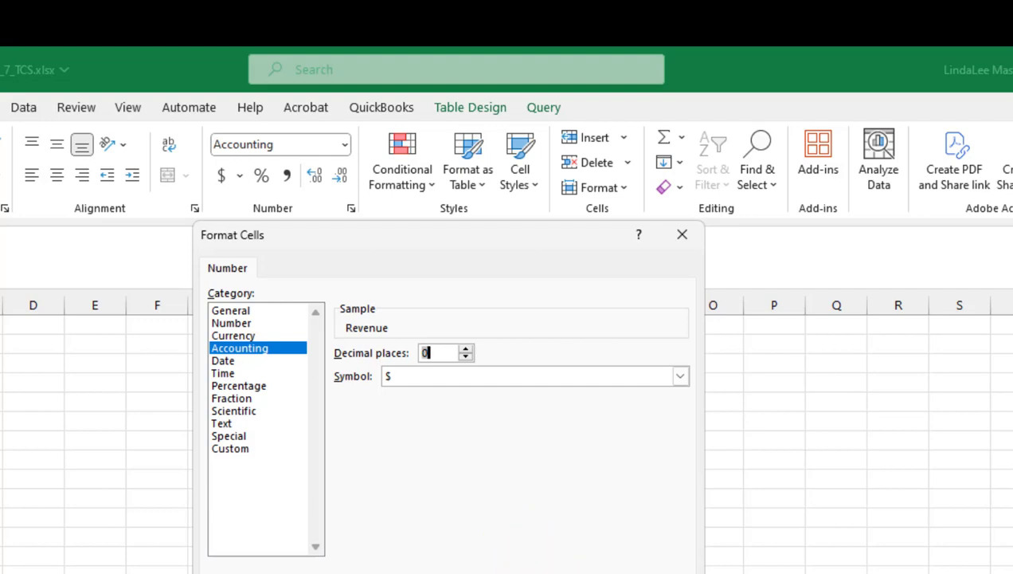
pyautogui.press('Return')
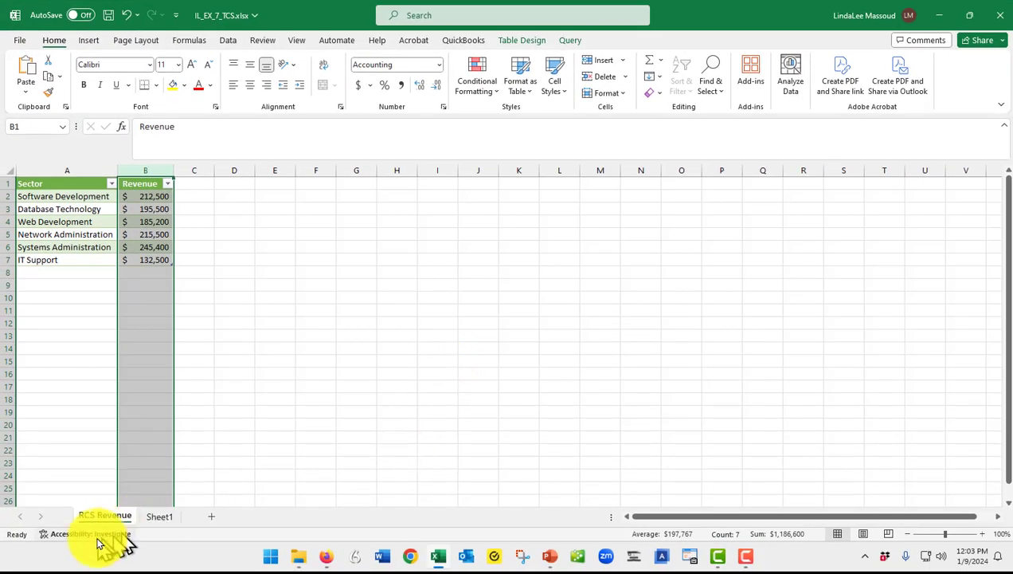
# Delete the empty Sheet1 and save the workbook with cell A1 of the RCS Revenue sheet selected
pyautogui.click(159, 516)
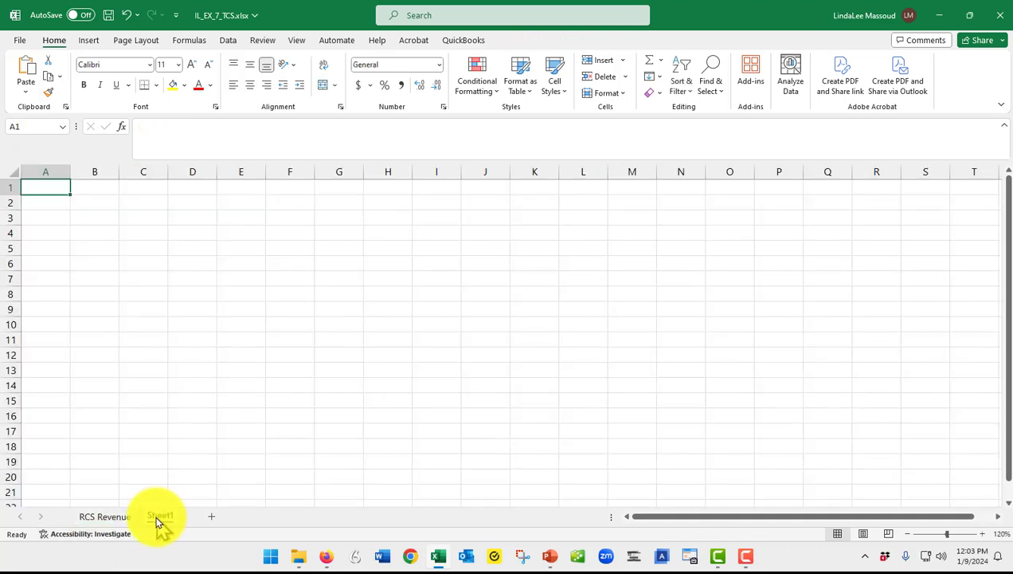
pyautogui.rightClick(159, 518)
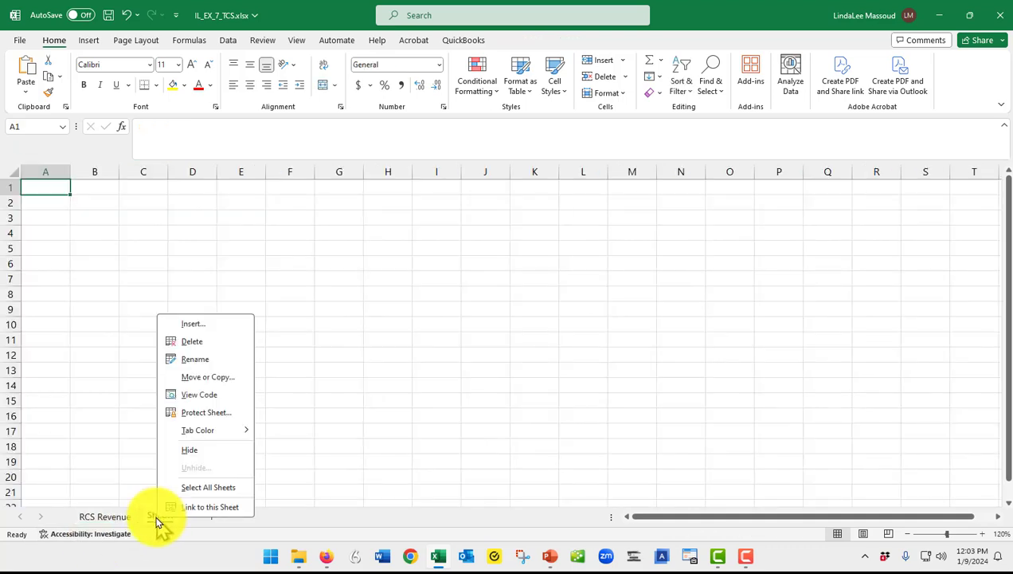
pyautogui.click(185, 341)
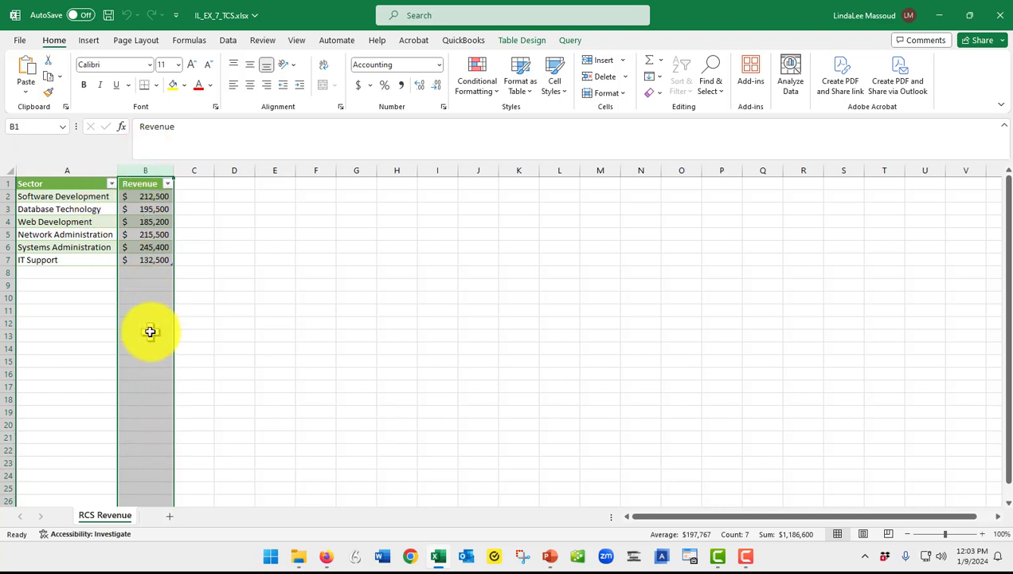
pyautogui.click(58, 184)
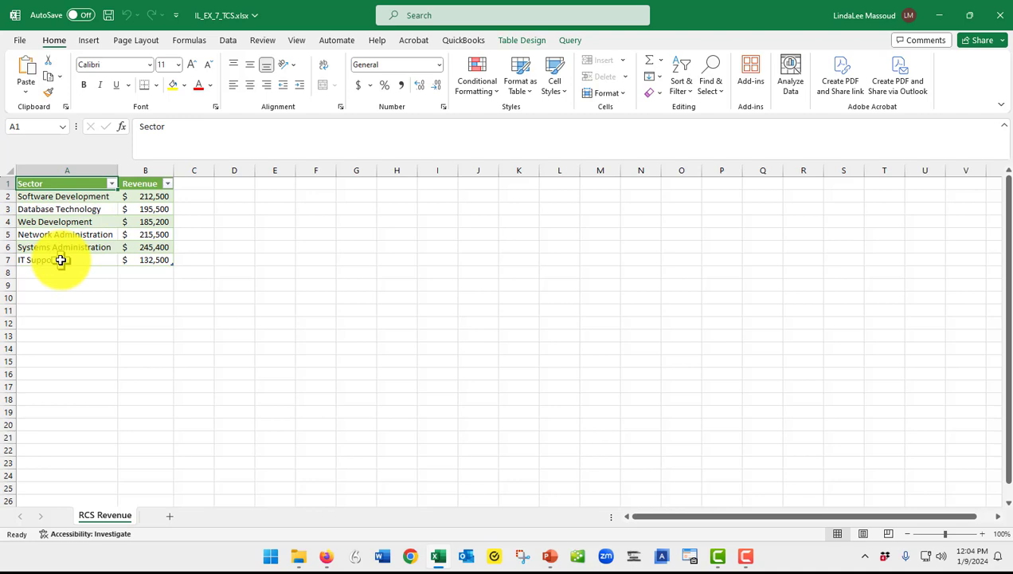
pyautogui.hotkey('ctrl', 's')
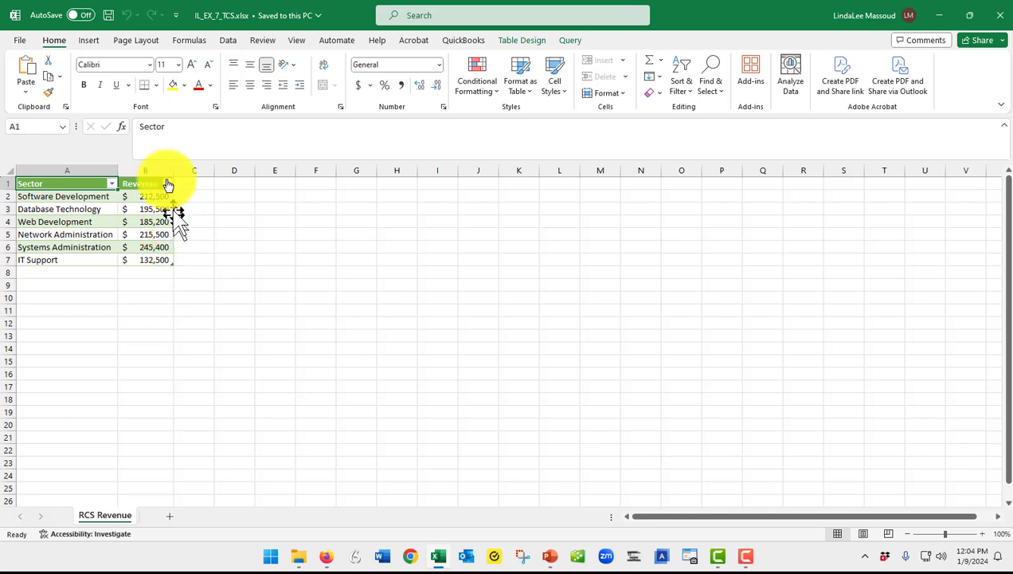
# Open Support_EX_7-1.txt from the Module 7 folder, limiting the file list to Text Files (*.prn;*.txt;*.csv)
pyautogui.click(19, 39)
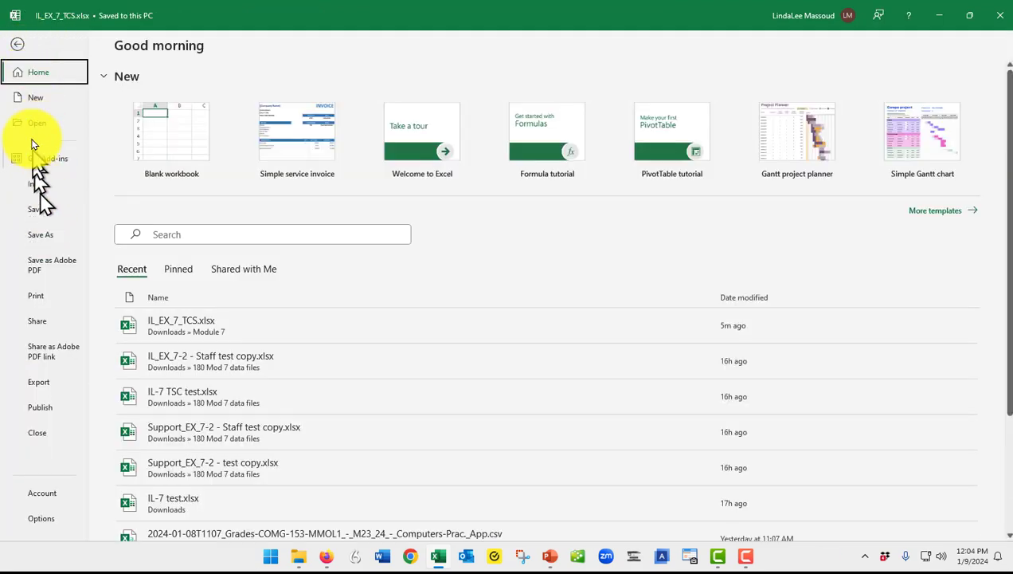
pyautogui.click(36, 126)
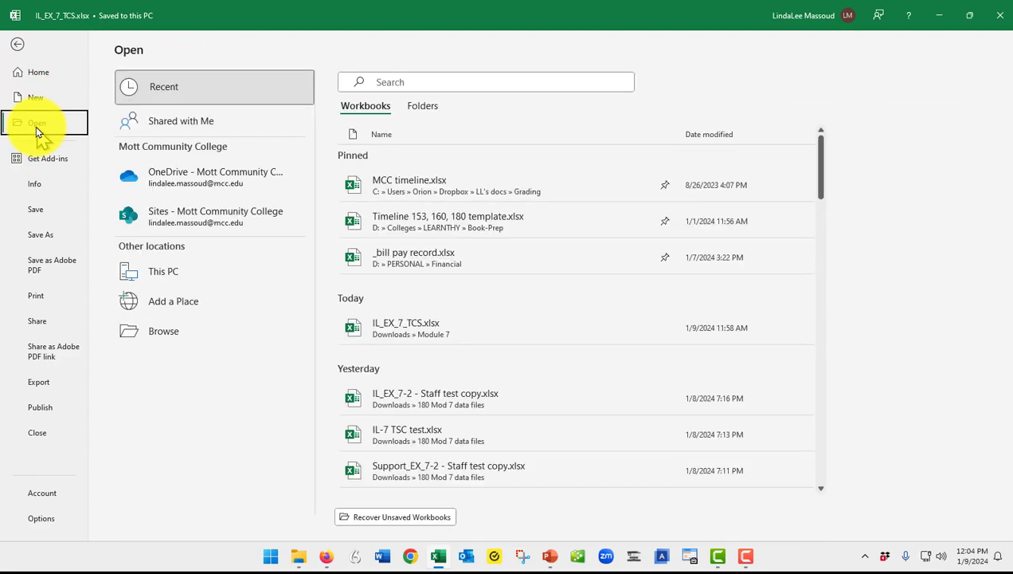
pyautogui.click(177, 331)
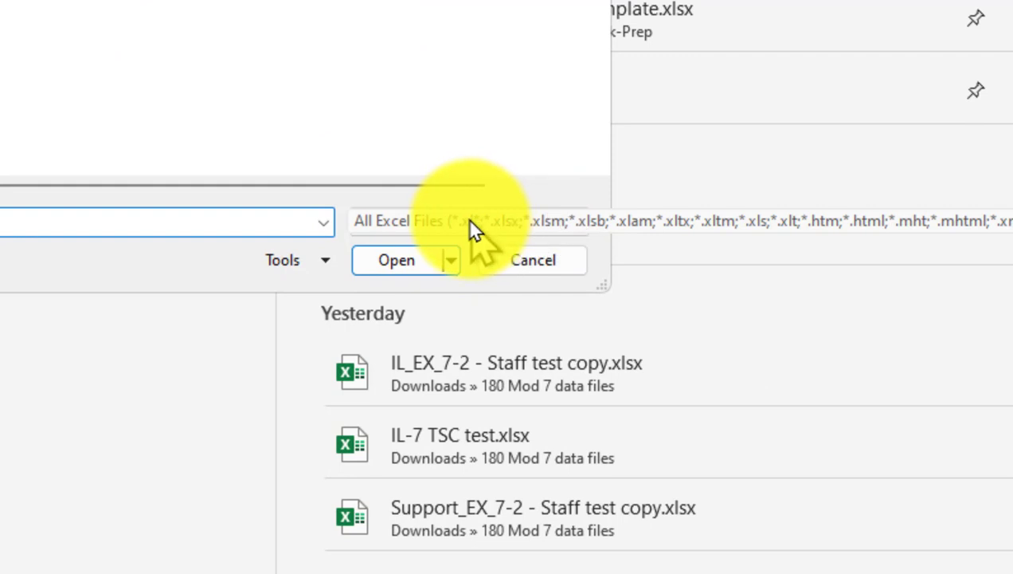
pyautogui.click(423, 227)
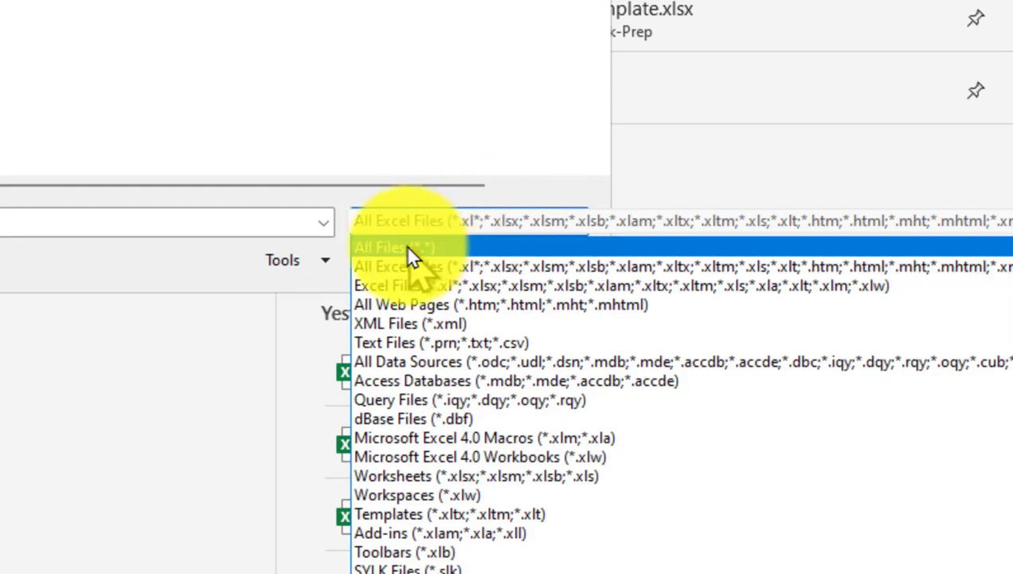
pyautogui.click(411, 254)
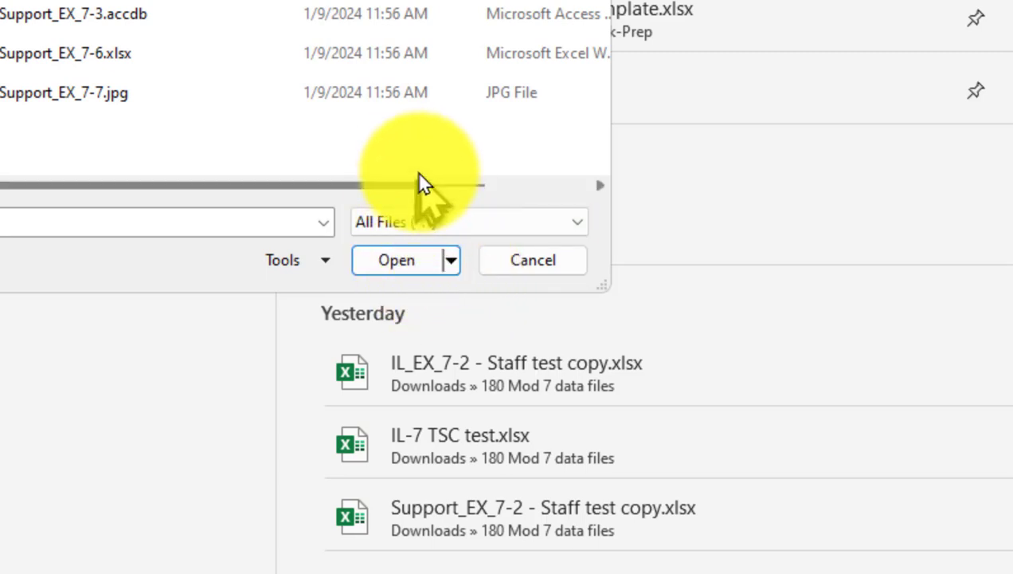
pyautogui.click(462, 219)
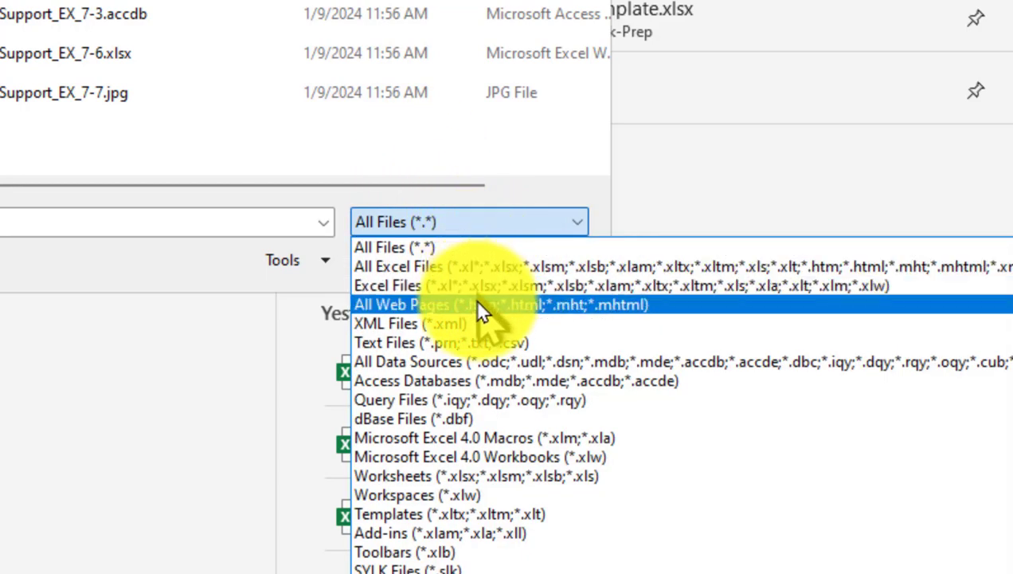
pyautogui.click(469, 348)
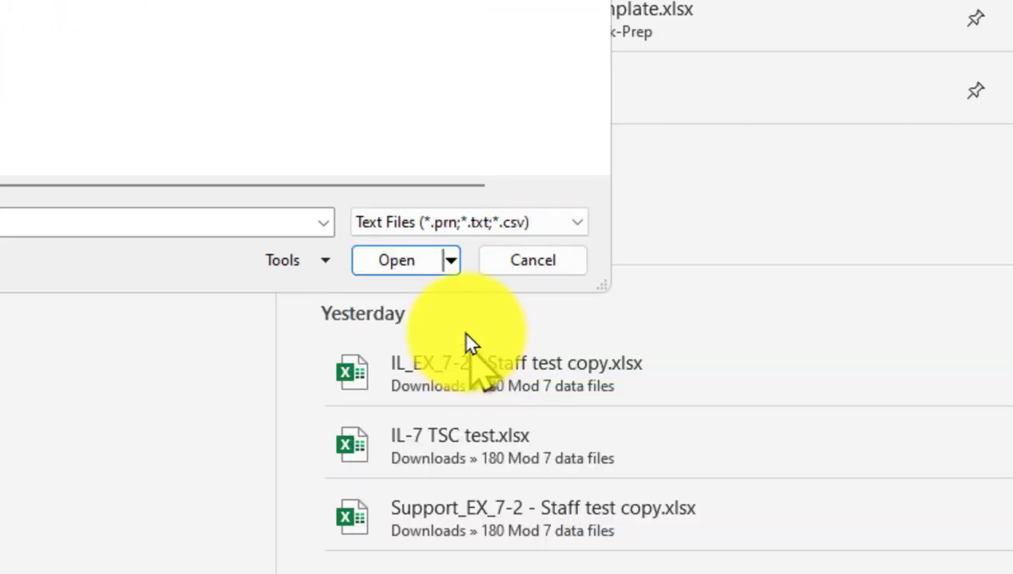
pyautogui.click(446, 266)
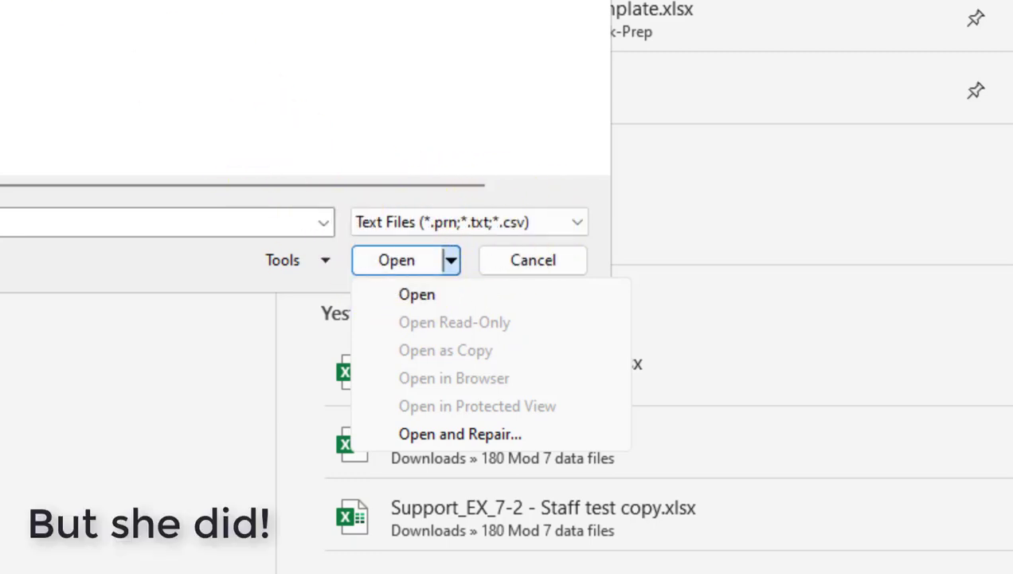
pyautogui.press('Escape')
pyautogui.click(385, 260)
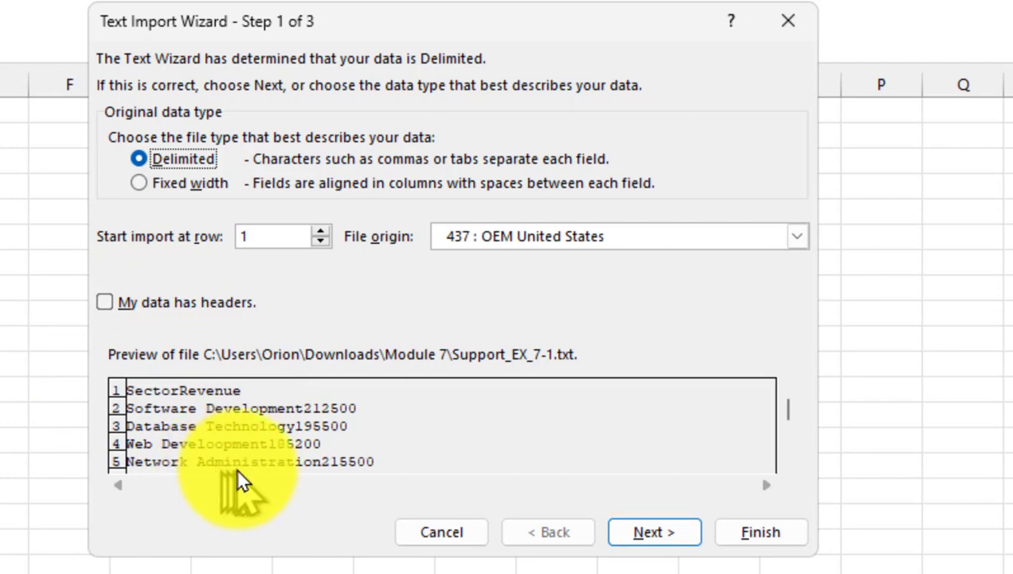
# Import the text file as Delimited data, with Tab as the delimiter and the General column data format
pyautogui.click(183, 158)
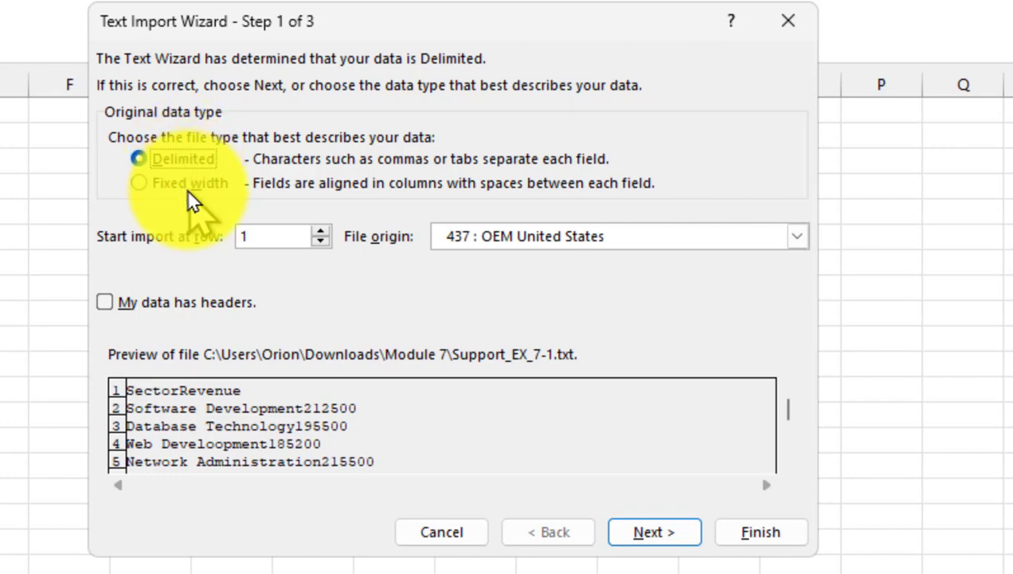
pyautogui.click(653, 530)
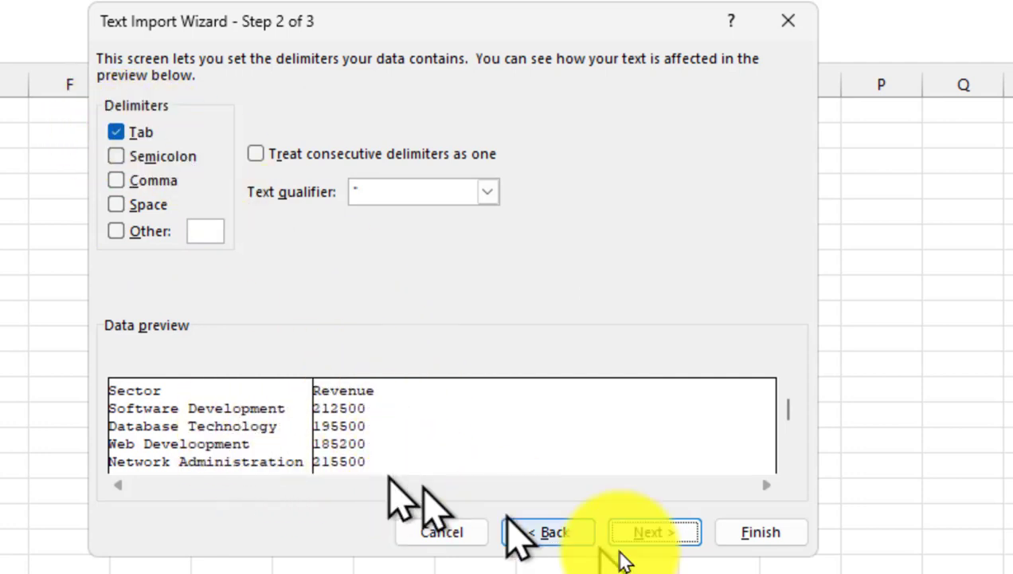
pyautogui.click(647, 532)
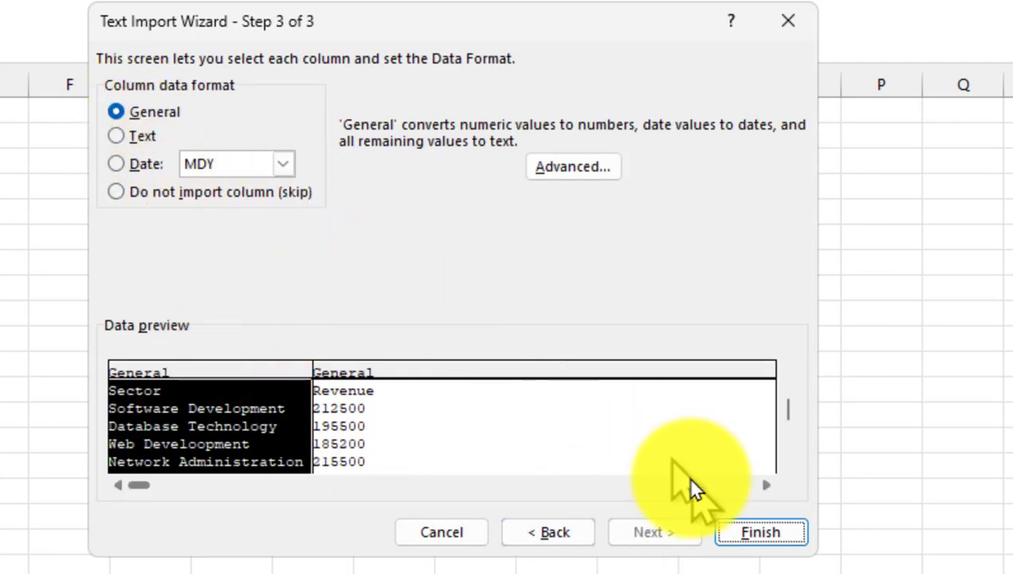
pyautogui.click(763, 533)
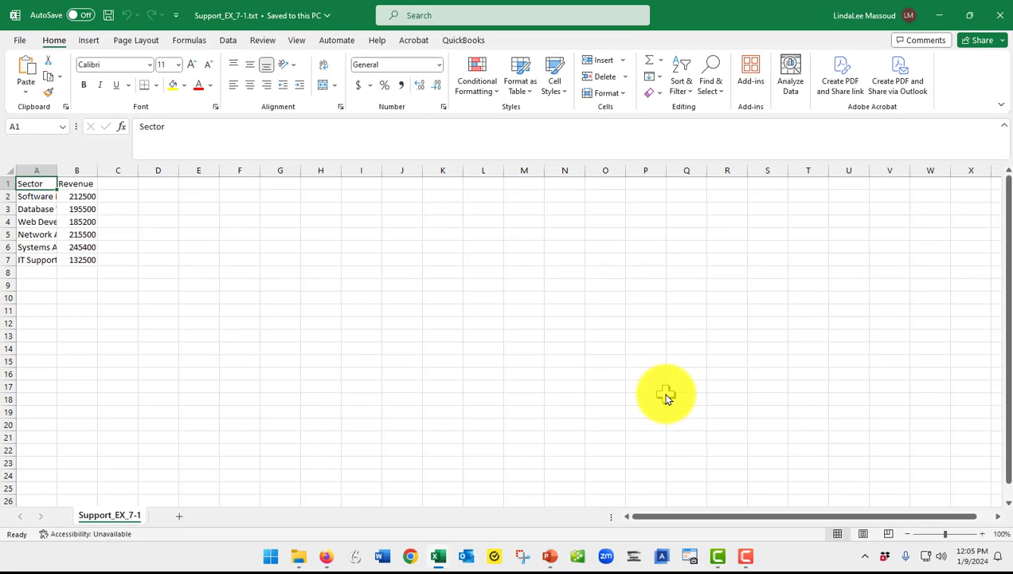
pyautogui.click(607, 376)
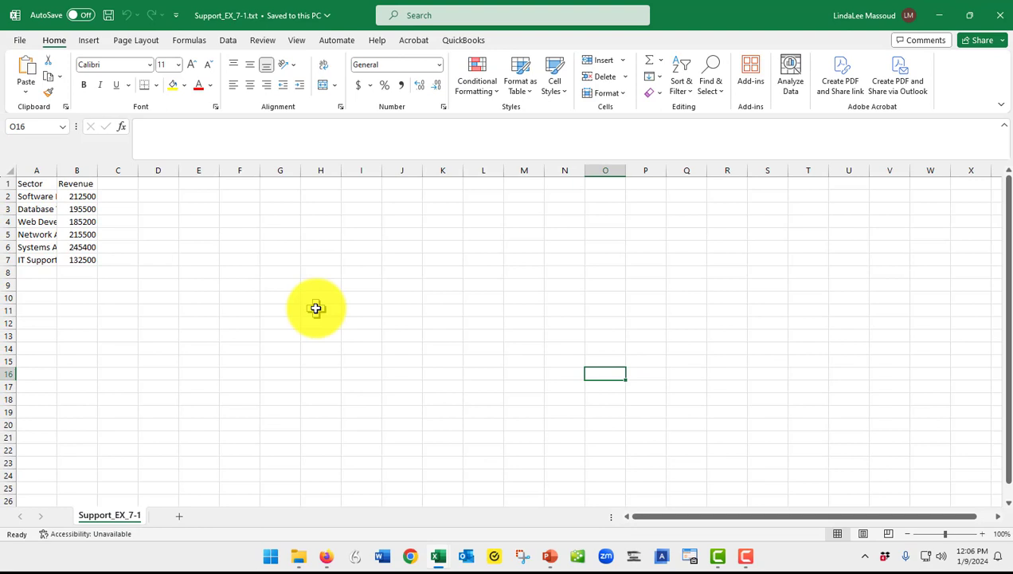